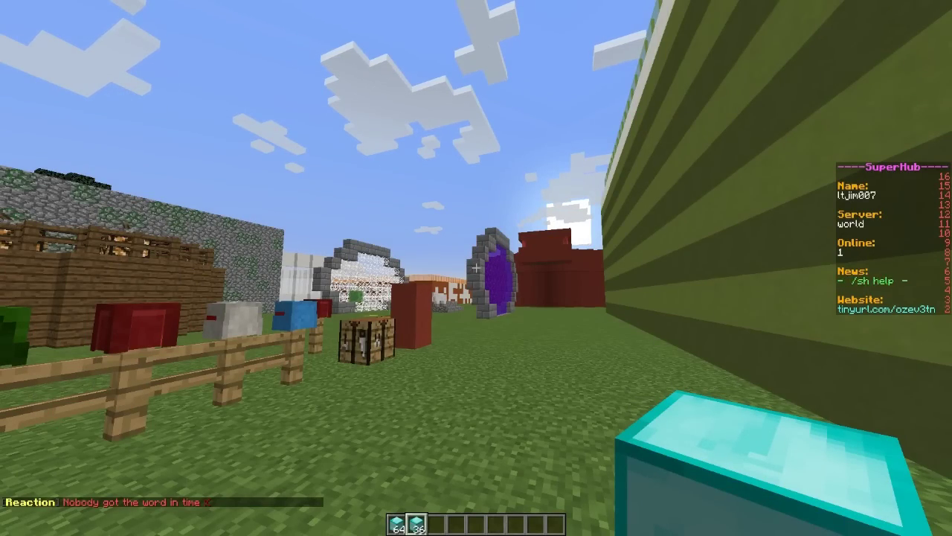
pyautogui.press('w')
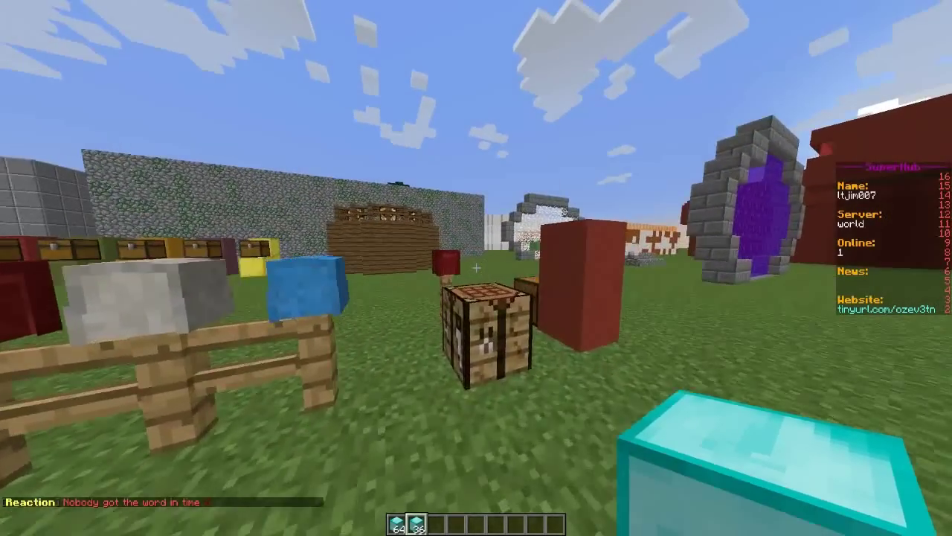
pyautogui.press('w')
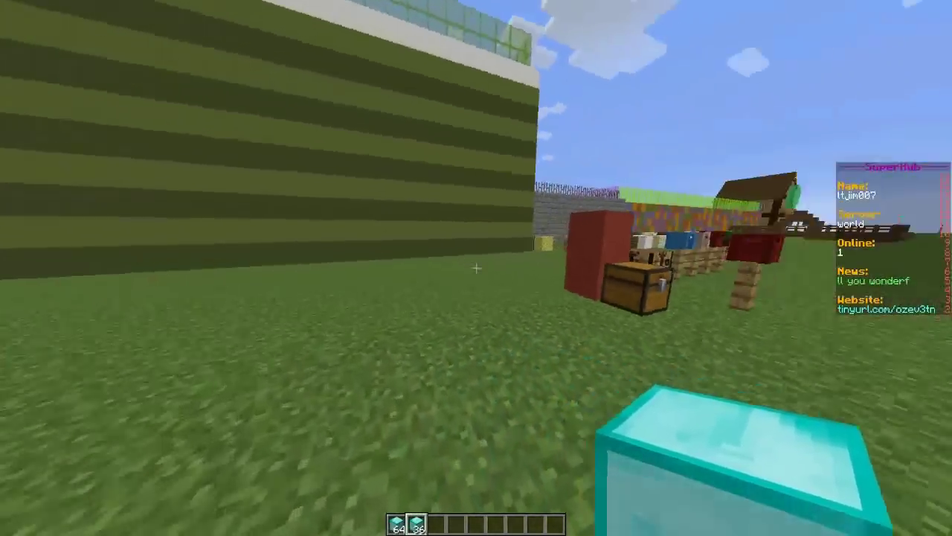
pyautogui.press('w')
pyautogui.press('t')
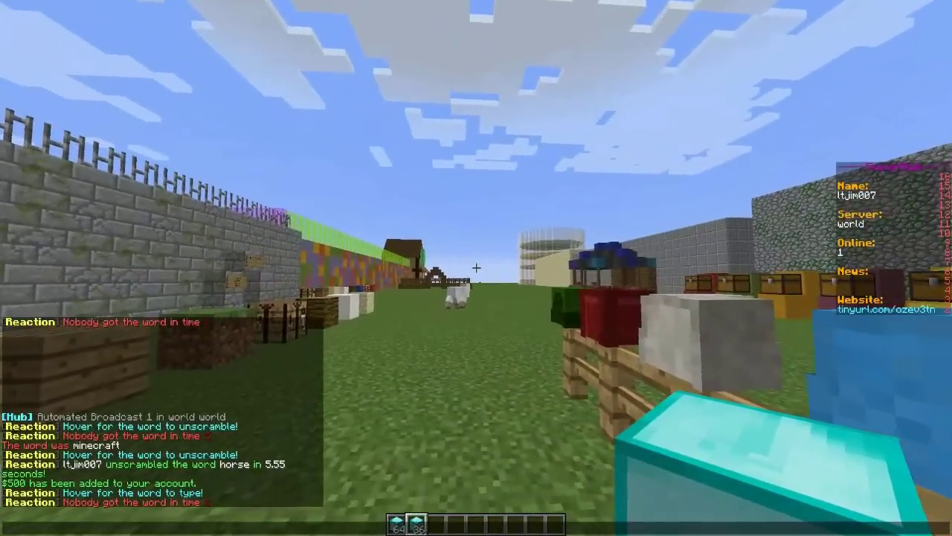
pyautogui.press('Escape')
pyautogui.press('s')
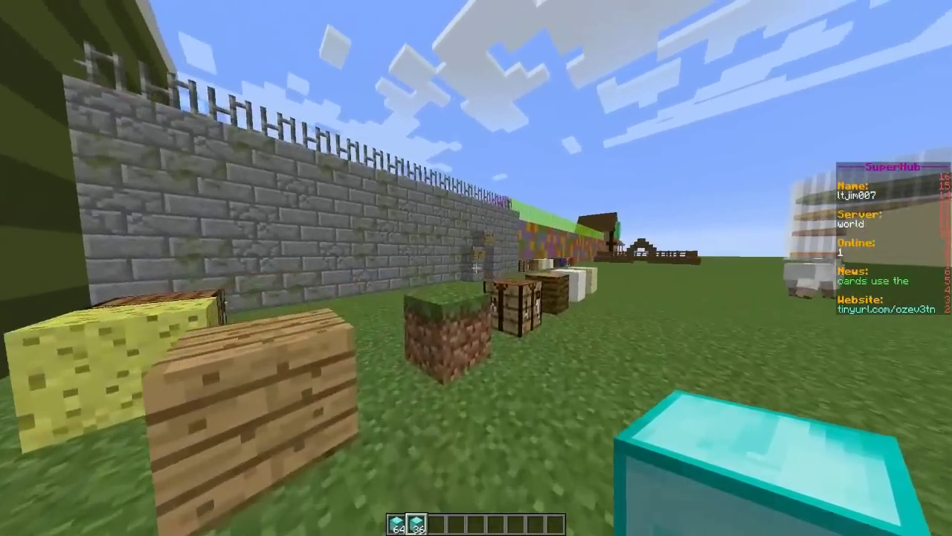
pyautogui.press('w')
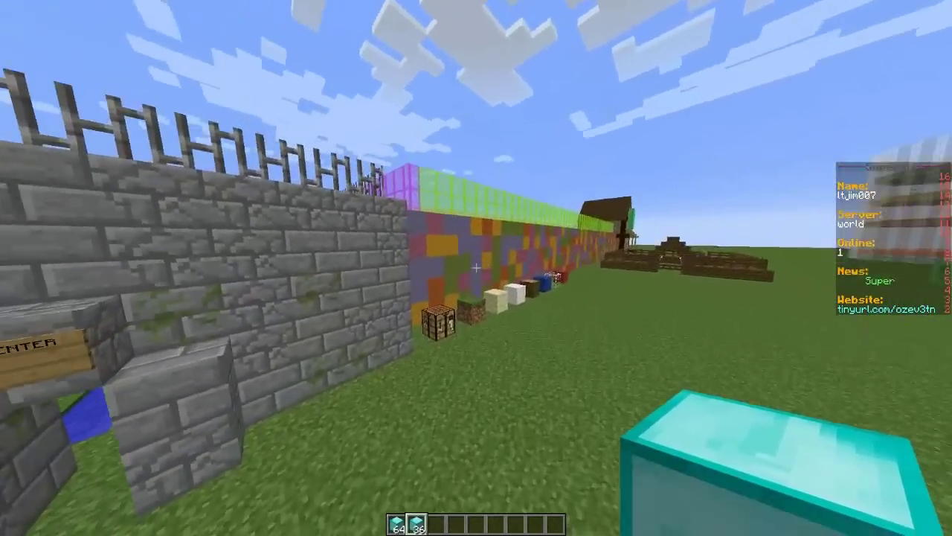
pyautogui.press('w')
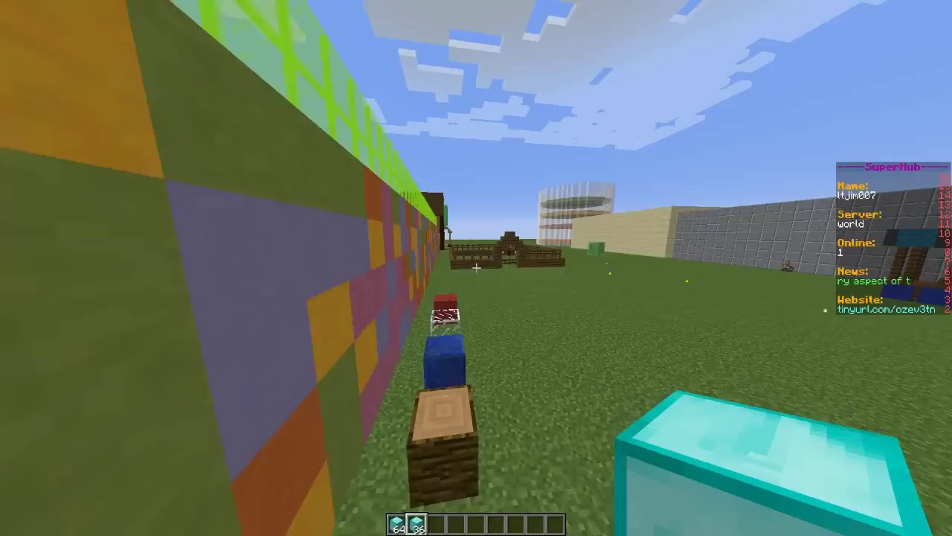
# - Reveal the scrambled word in the chat and answer it with "minecraft"
pyautogui.press('t')
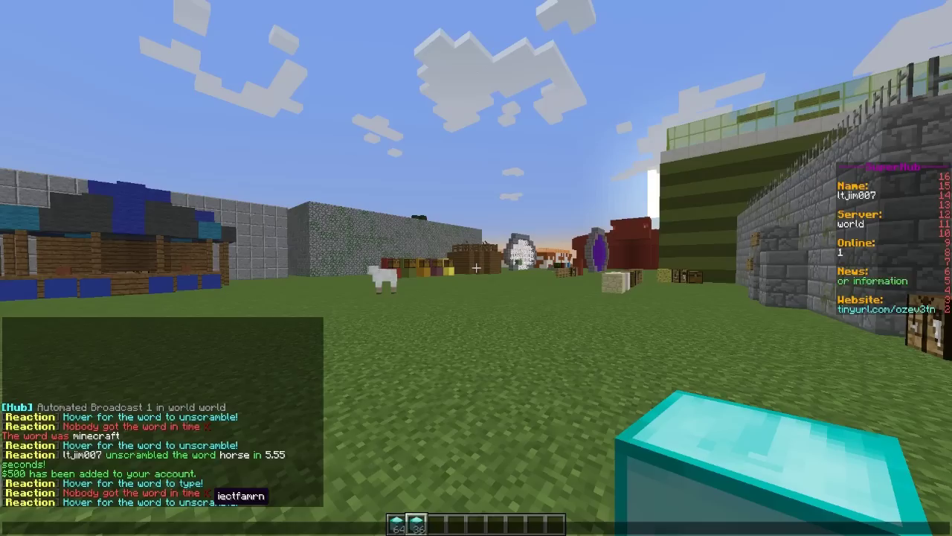
pyautogui.write('min')
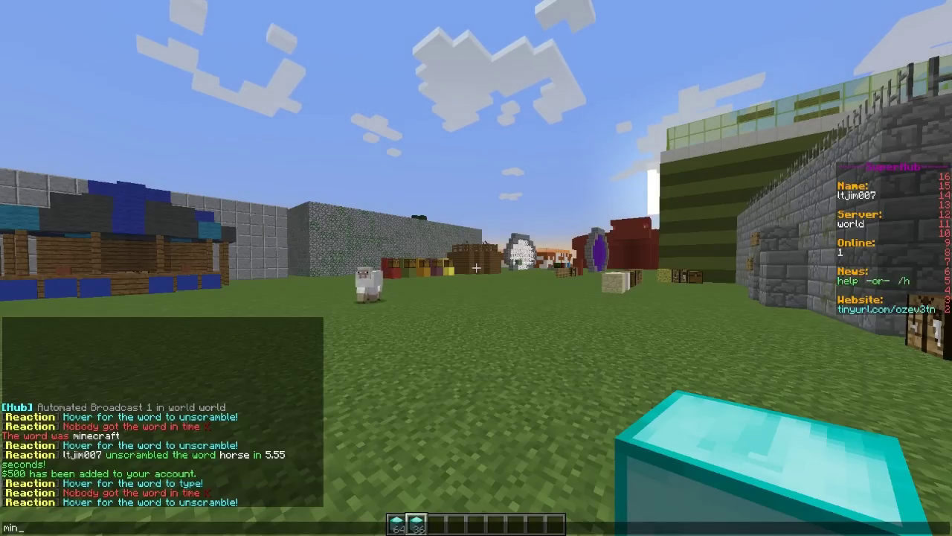
pyautogui.write('ecraft')
pyautogui.press('Return')
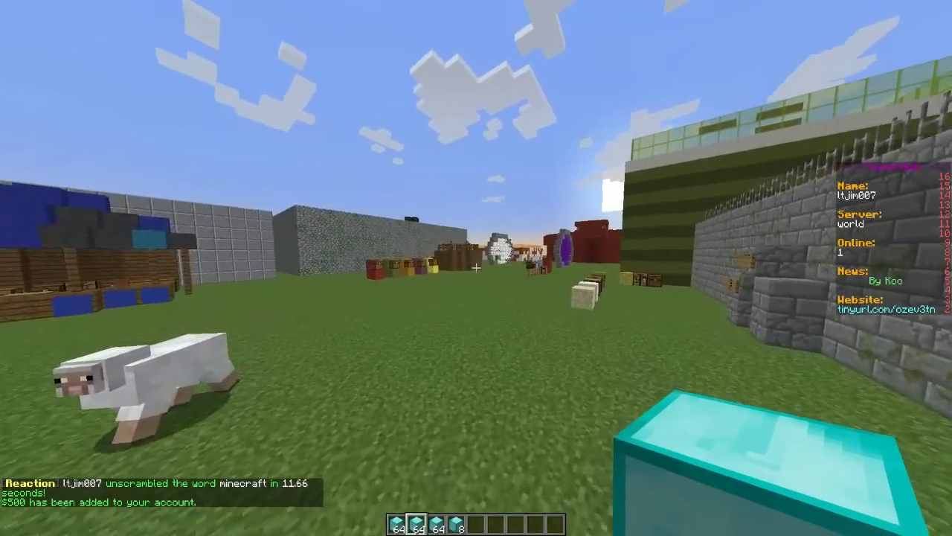
pyautogui.press('w')
pyautogui.scroll(-1, 476, 268)
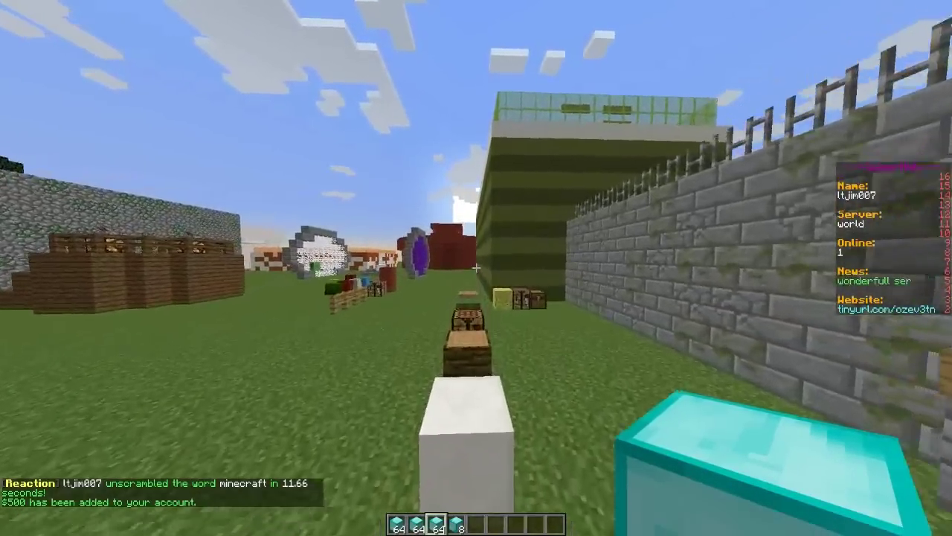
pyautogui.press('w')
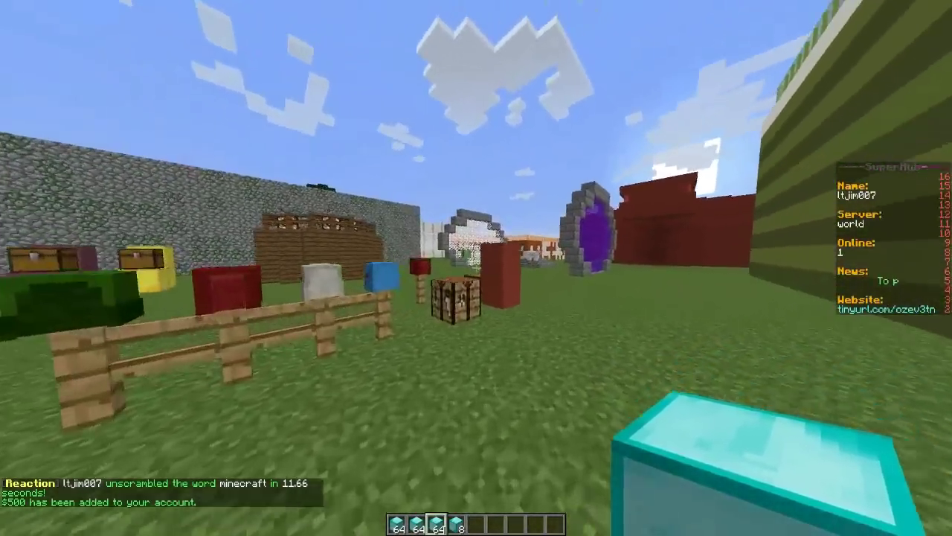
pyautogui.press('w')
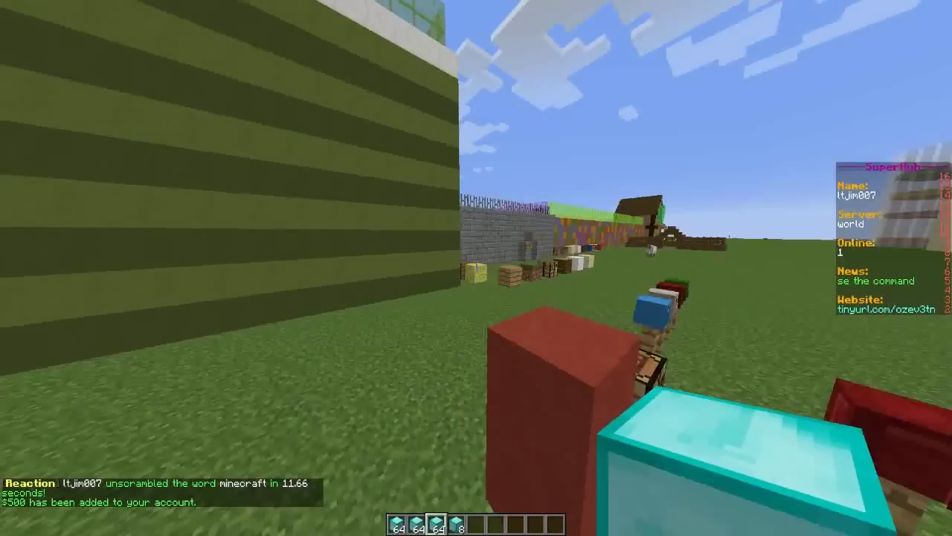
# - Reload the ChatReaction plugin with the chat command /reaction reload
pyautogui.write('wt/reaction')
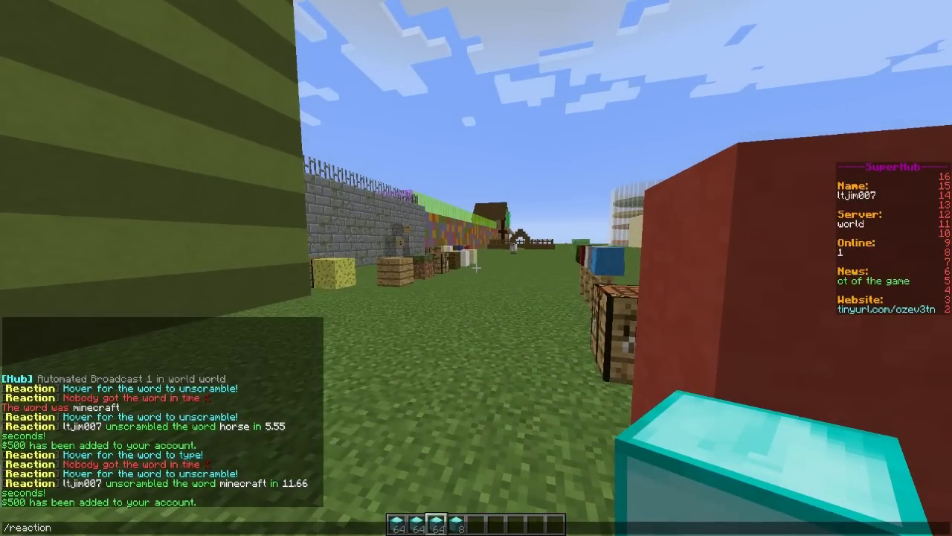
pyautogui.write(' reload')
pyautogui.press('Return')
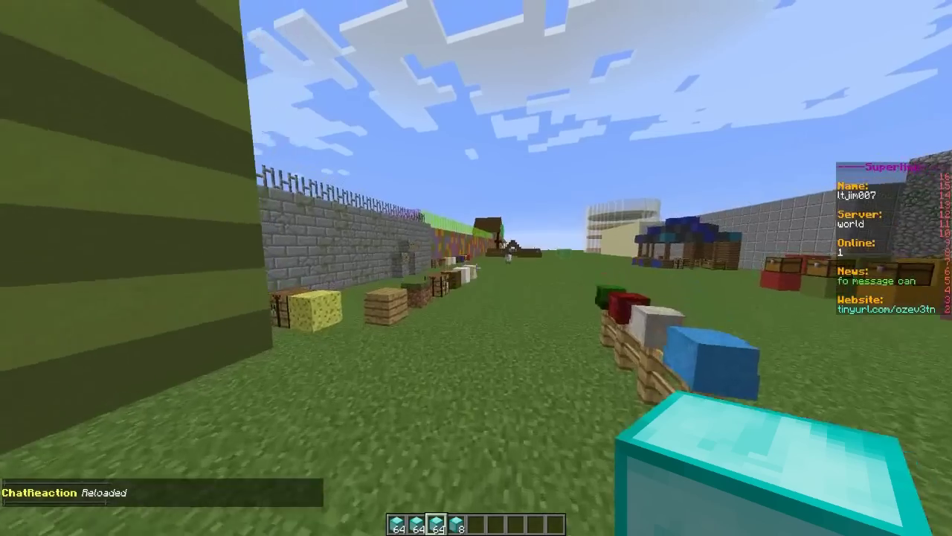
# - Stop the chat reactions with the command /reaction stop
pyautogui.press('t')
pyautogui.press('Up')
pyautogui.press('BackSpace')
pyautogui.press('BackSpace')
pyautogui.write('st')
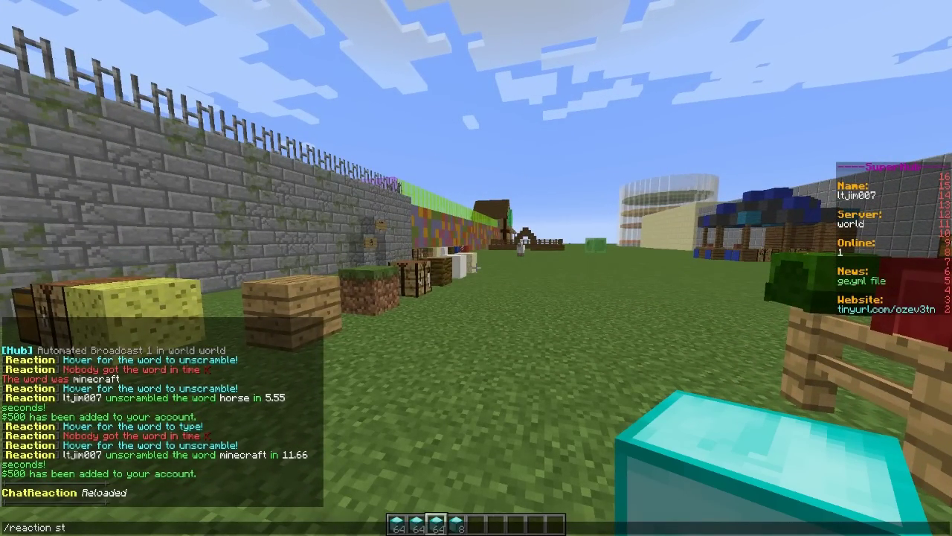
pyautogui.write('op')
pyautogui.press('Return')
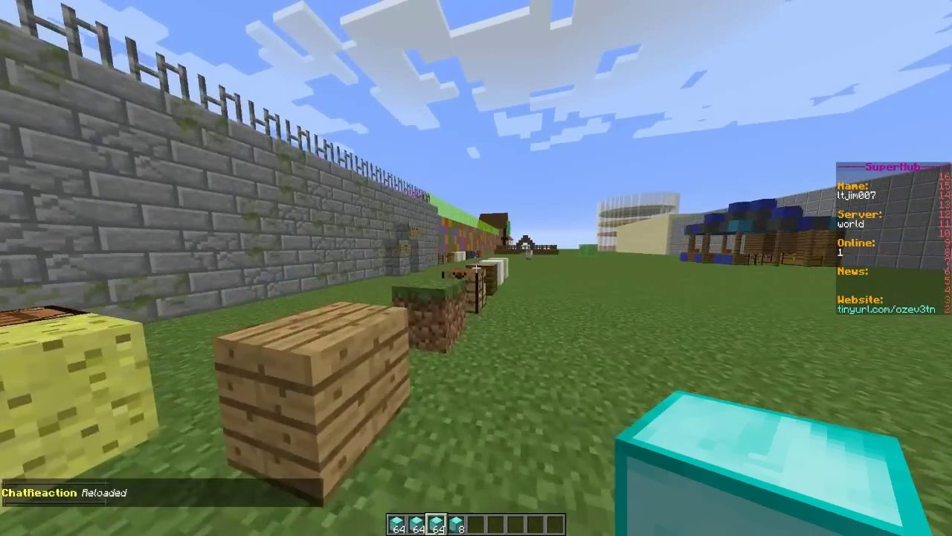
# - Start the chat reactions again with the command /reaction start
pyautogui.press('t')
pyautogui.press('Up')
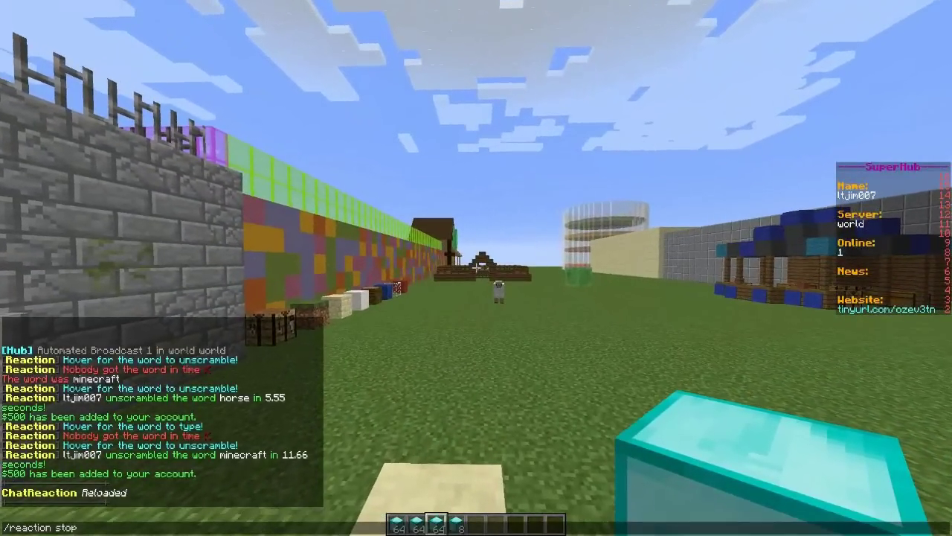
pyautogui.press('BackSpace')
pyautogui.write('art')
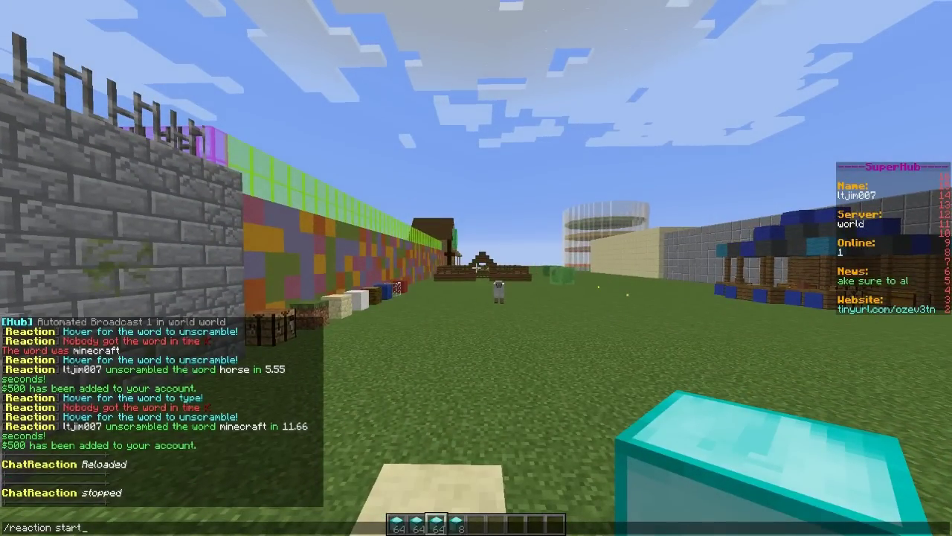
pyautogui.press('Return')
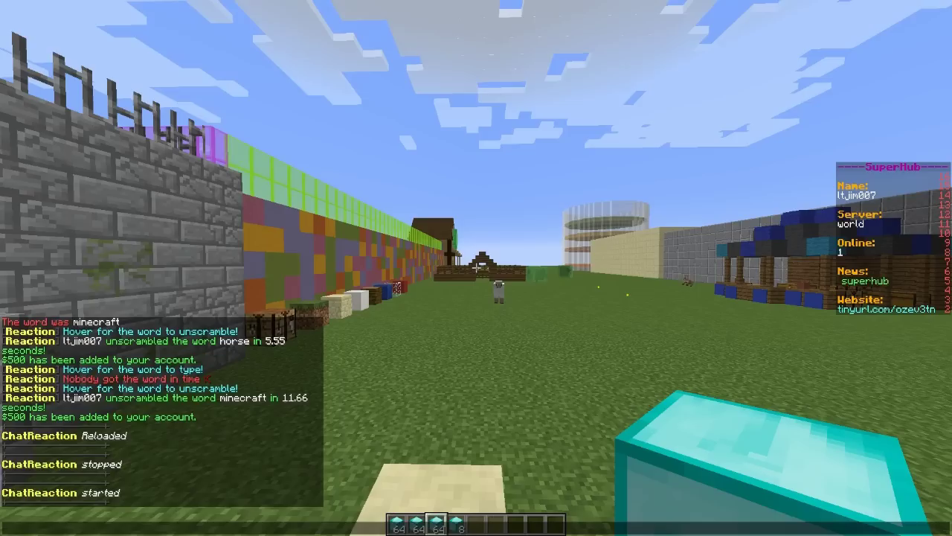
# - Request the reaction leaderboard with the chat command /reaction top
pyautogui.press('BackSpace')
pyautogui.press('BackSpace')
pyautogui.press('BackSpace')
pyautogui.press('BackSpace')
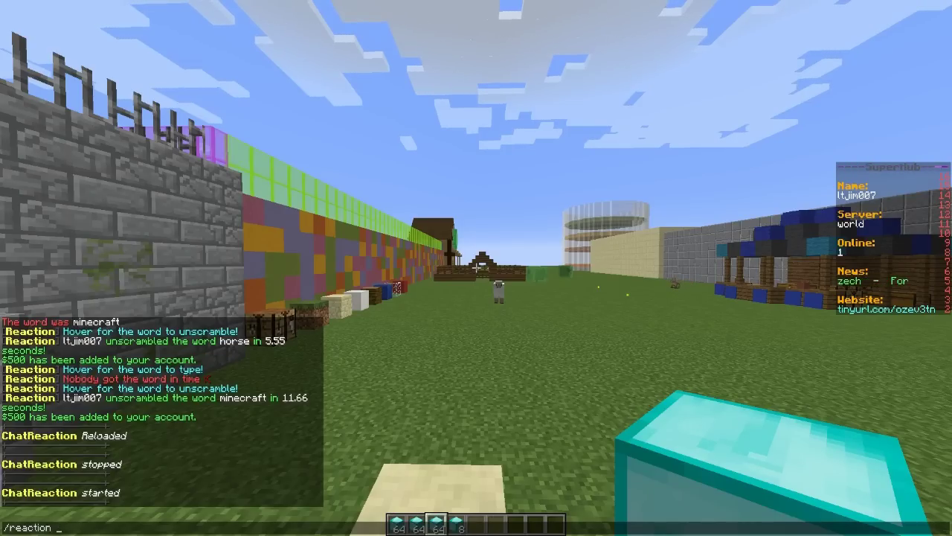
pyautogui.write('top')
pyautogui.press('Return')
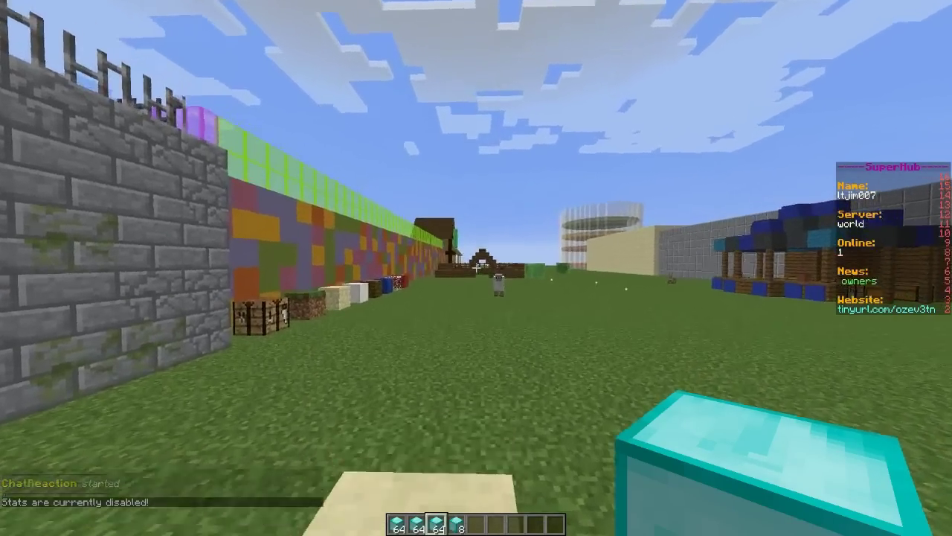
# - Query the reaction statistics by running the /reaction command with the argument w
pyautogui.press('a')
pyautogui.press('t')
pyautogui.press('Up')
pyautogui.press('BackSpace')
pyautogui.press('BackSpace')
pyautogui.press('BackSpace')
pyautogui.press('BackSpace')
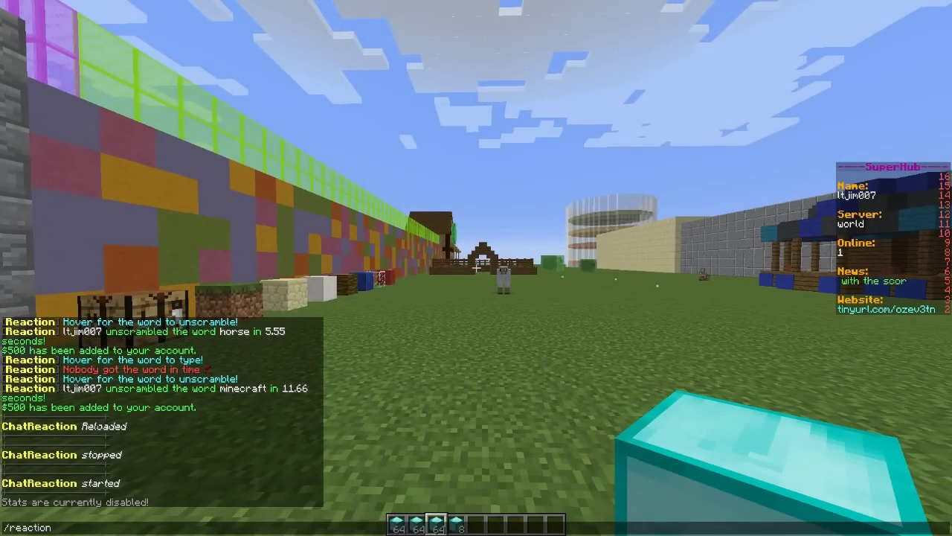
pyautogui.write('w')
pyautogui.press('Return')
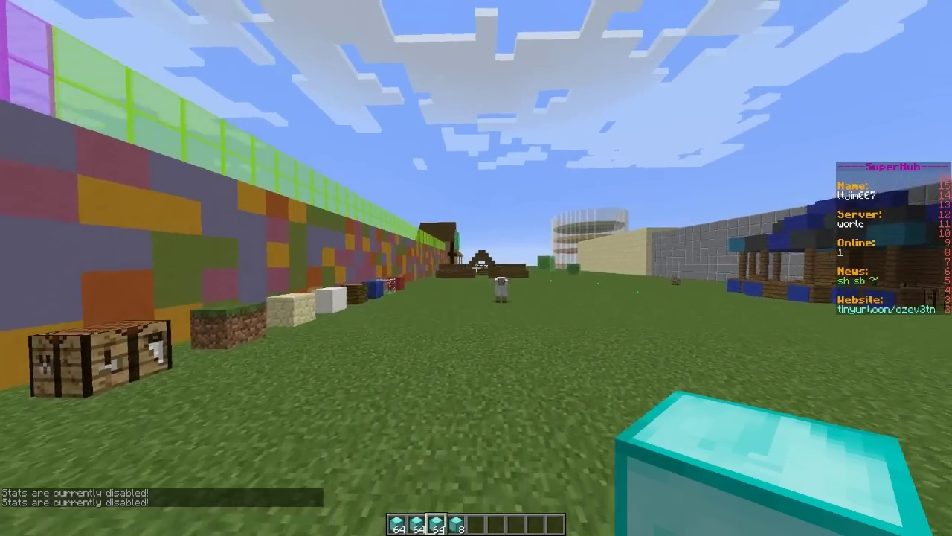
pyautogui.press('F5')
pyautogui.press('F5')
pyautogui.press('F5')
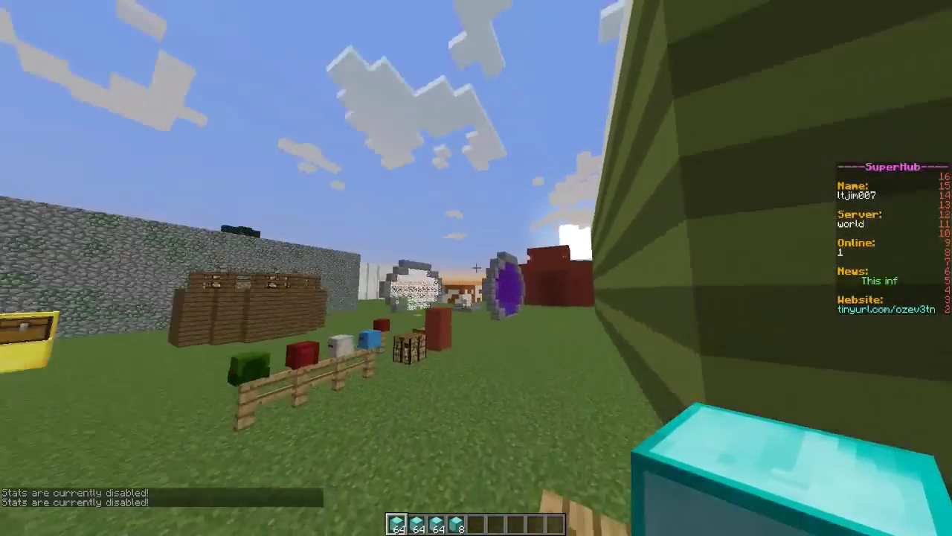
# - Clear all four stacks of diamond blocks from the hotbar in the creative inventory and return to the game
pyautogui.press('e')
pyautogui.keyDown('shift'); pyautogui.click(395, 320); pyautogui.keyUp('shift')
pyautogui.keyDown('shift'); pyautogui.click(412, 320); pyautogui.keyUp('shift')
pyautogui.keyDown('shift'); pyautogui.click(431, 320); pyautogui.keyUp('shift')
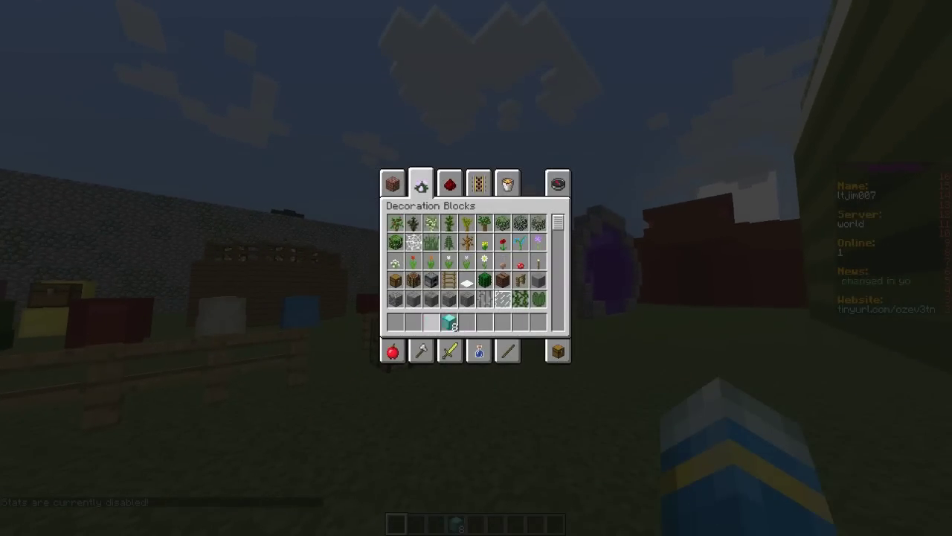
pyautogui.keyDown('shift'); pyautogui.click(449, 320); pyautogui.keyUp('shift')
pyautogui.press('e')
pyautogui.press('w')
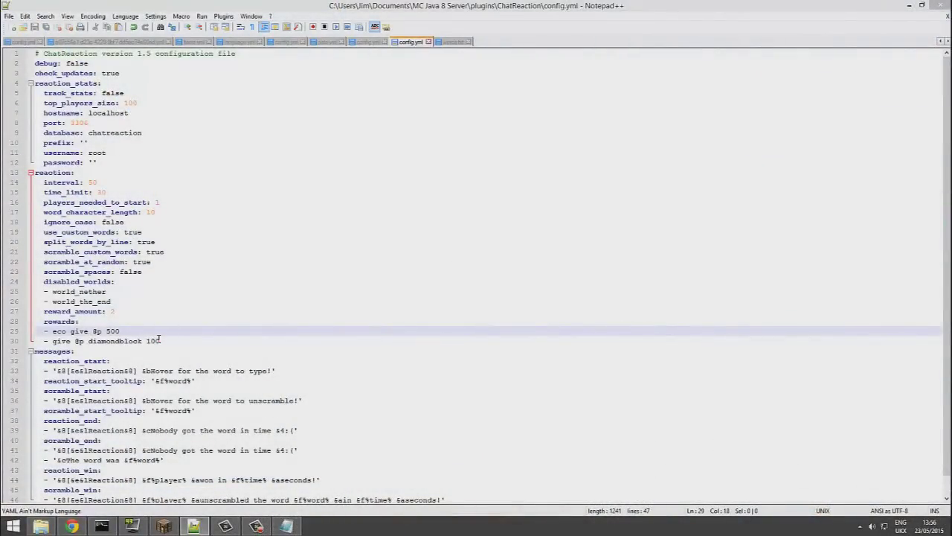
# - Review the messages section of ChatReaction's config.yml, highlighting the message entries and the Reaction prefix under reaction_end
pyautogui.scroll(-1, 344, 430)
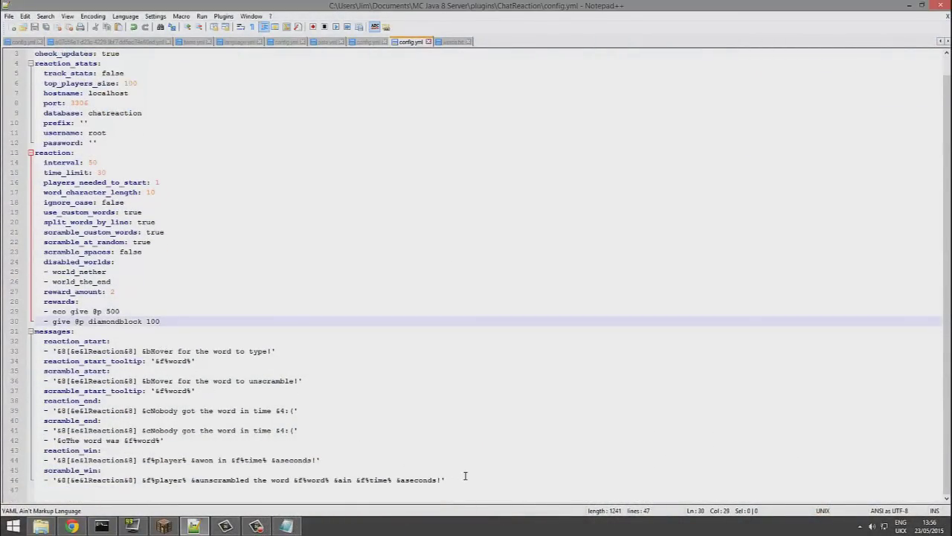
pyautogui.scroll(1, 404, 305)
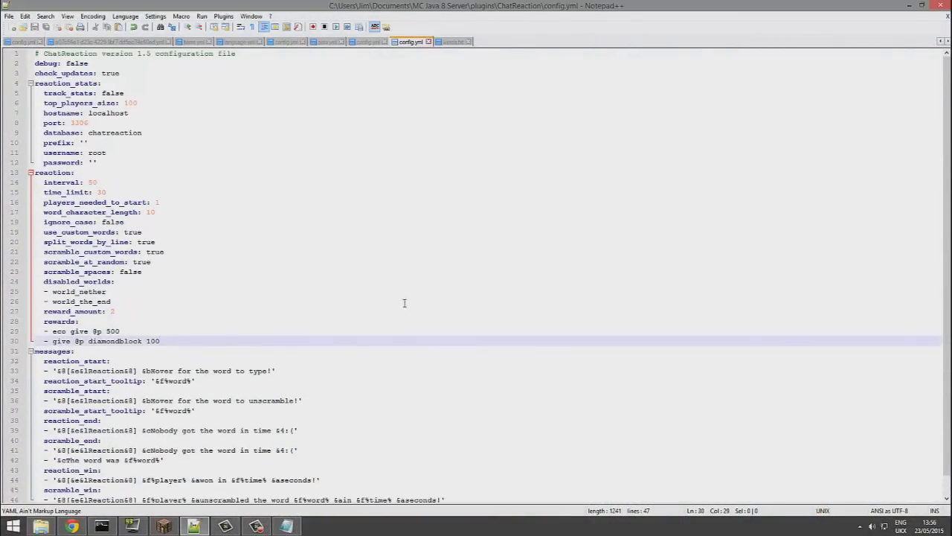
pyautogui.scroll(-1, 404, 303)
pyautogui.moveTo(507, 480); pyautogui.dragTo(89, 380)
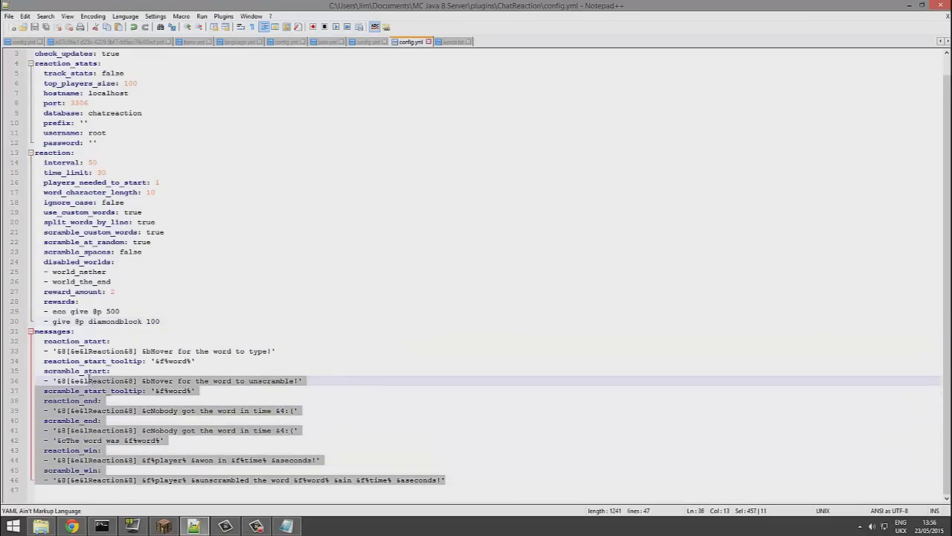
pyautogui.click(169, 419)
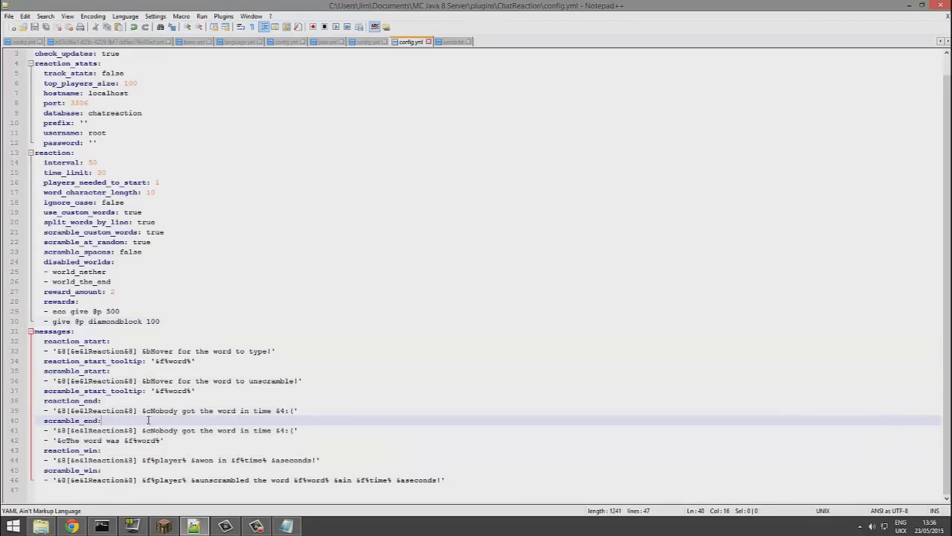
pyautogui.moveTo(139, 410); pyautogui.dragTo(68, 410)
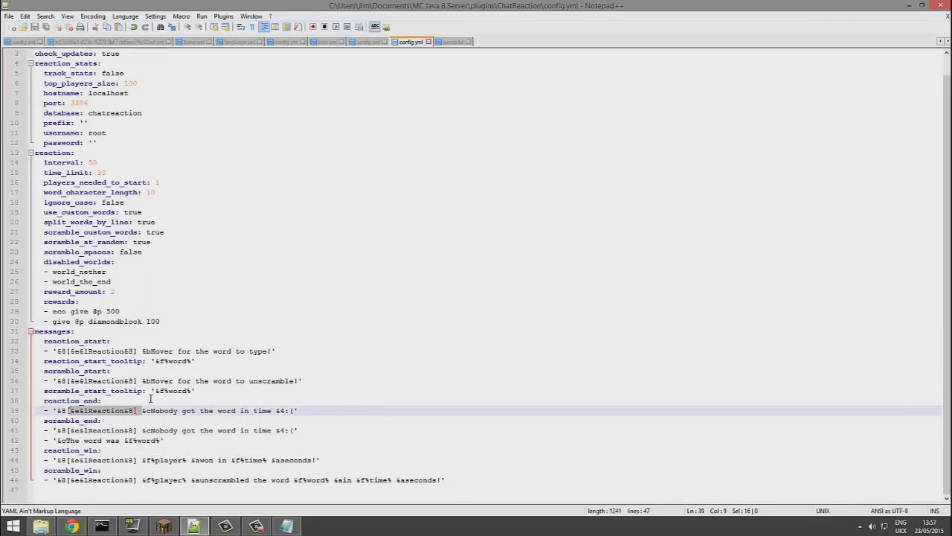
pyautogui.scroll(1, 145, 389)
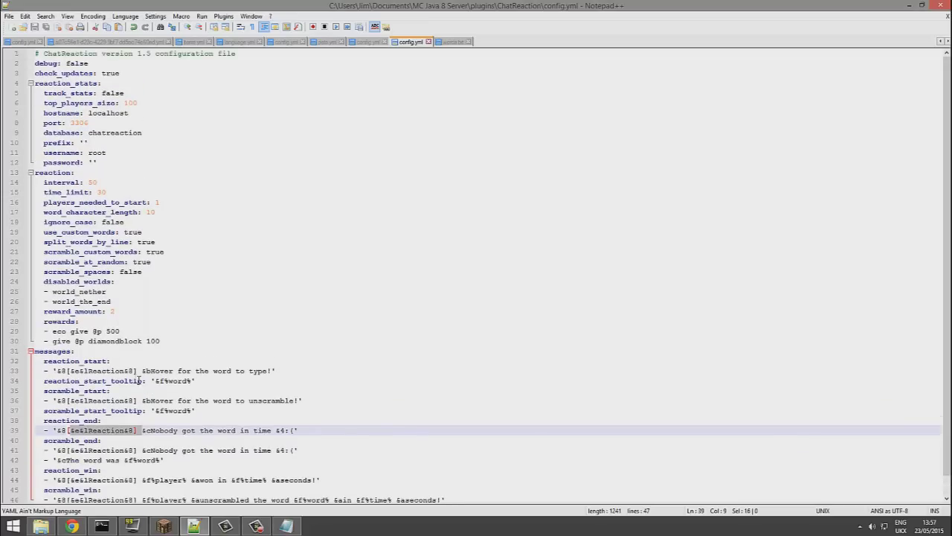
# - Examine the rewards entries in config.yml, highlighting the eco give and diamondblock give commands
pyautogui.moveTo(175, 330); pyautogui.dragTo(45, 321)
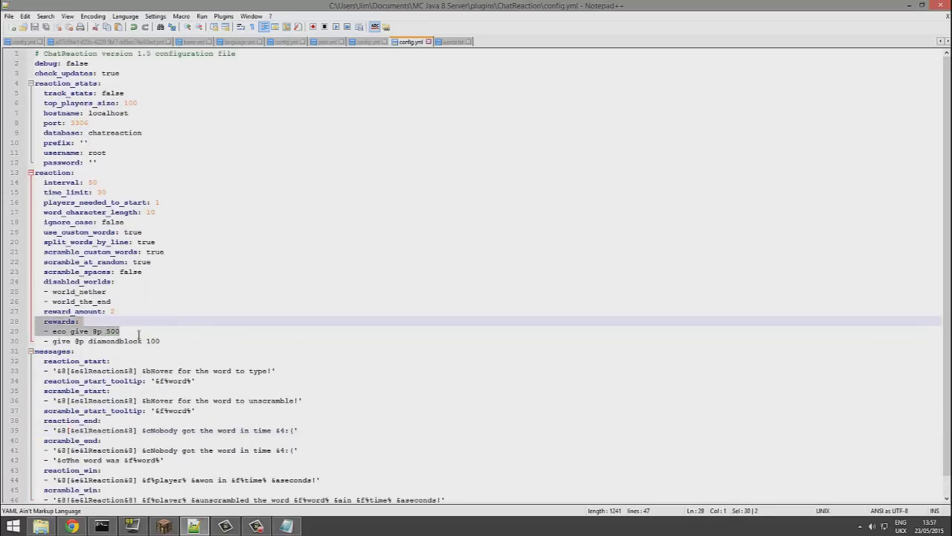
pyautogui.click(175, 330)
pyautogui.moveTo(213, 340); pyautogui.dragTo(45, 331)
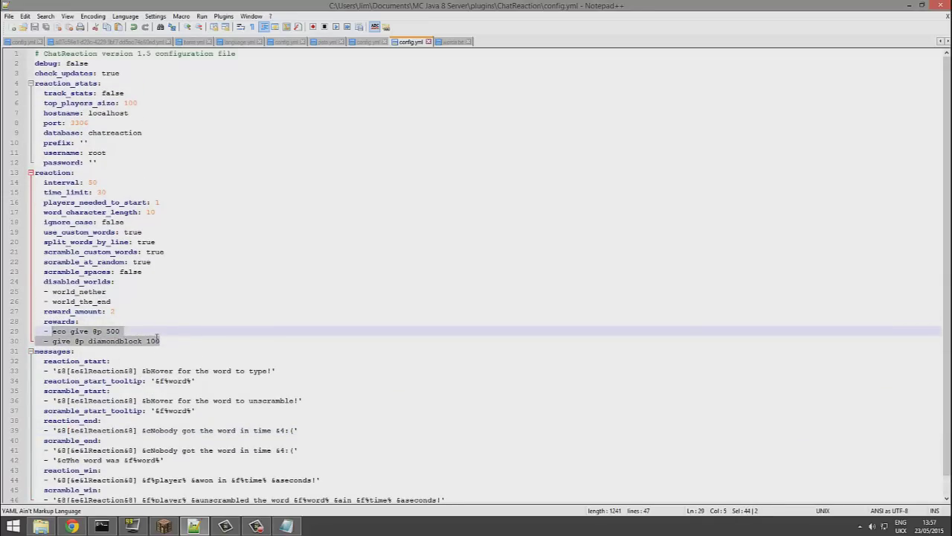
pyautogui.click(158, 340)
pyautogui.moveTo(178, 337); pyautogui.dragTo(124, 339)
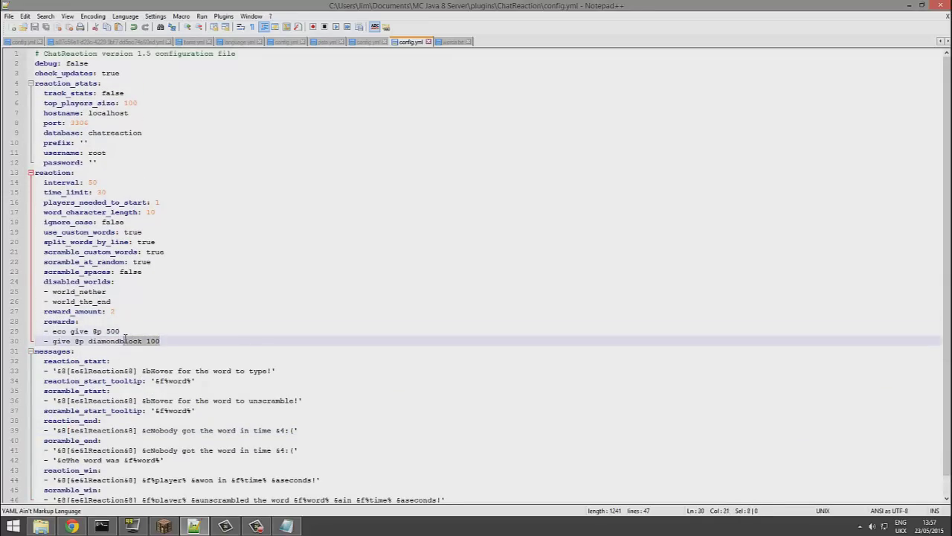
# - Change the item reward in config.yml to "give @p diamond 2", save the file, and set the eco give amount to 100
pyautogui.press('BackSpace')
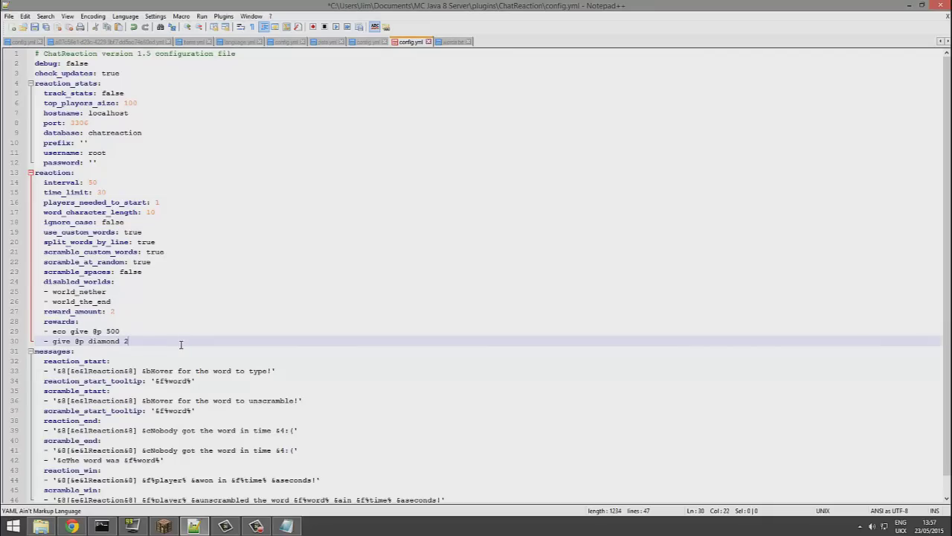
pyautogui.hotkey('ctrl', 's')
pyautogui.doubleClick(112, 331)
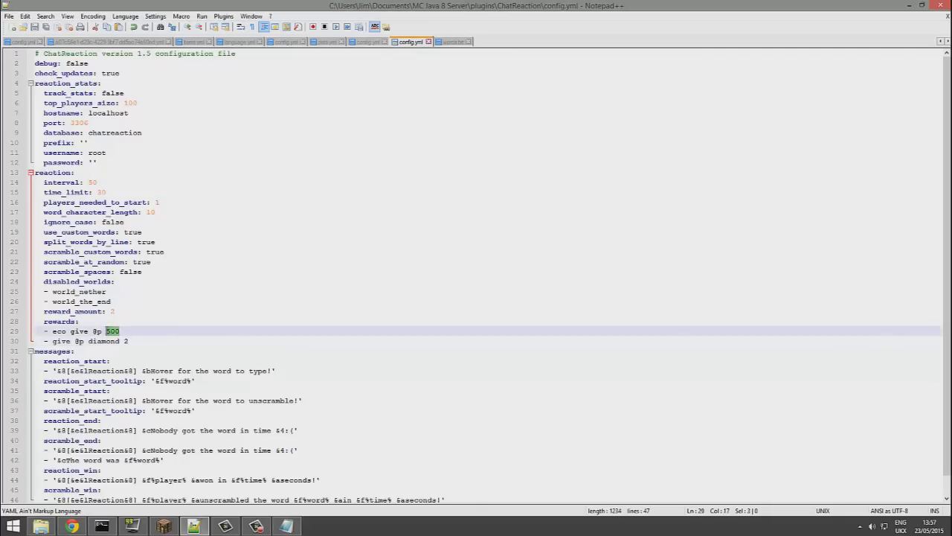
pyautogui.write('100')
# - Add a third reward line "- exp give @p 125" below the diamond reward and save config.yml
pyautogui.click(145, 336)
pyautogui.press('Return')
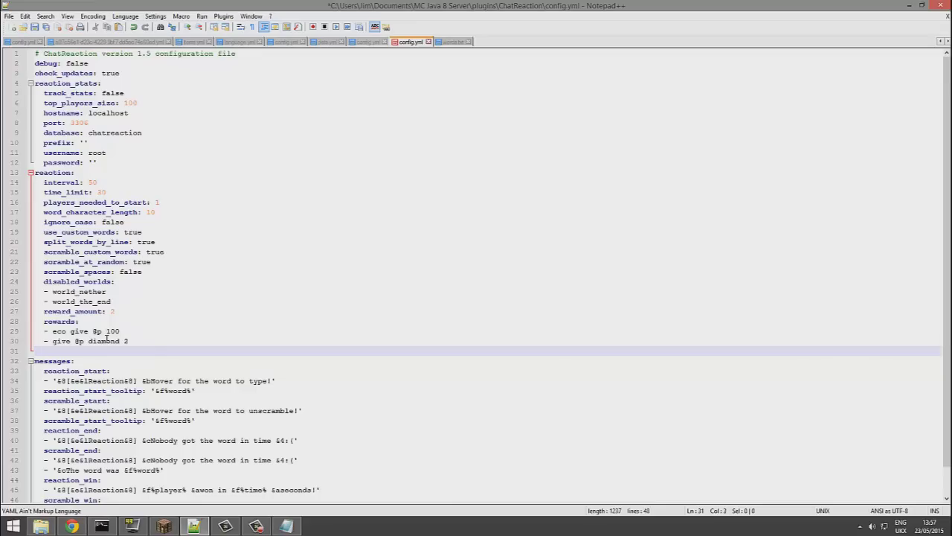
pyautogui.write('- exp give')
pyautogui.doubleClick(79, 341)
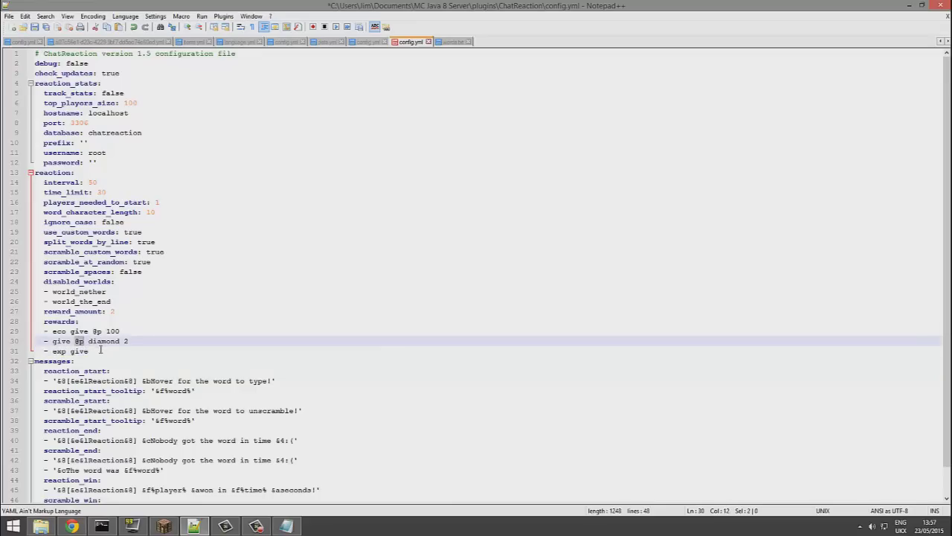
pyautogui.click(100, 350)
pyautogui.write('@p')
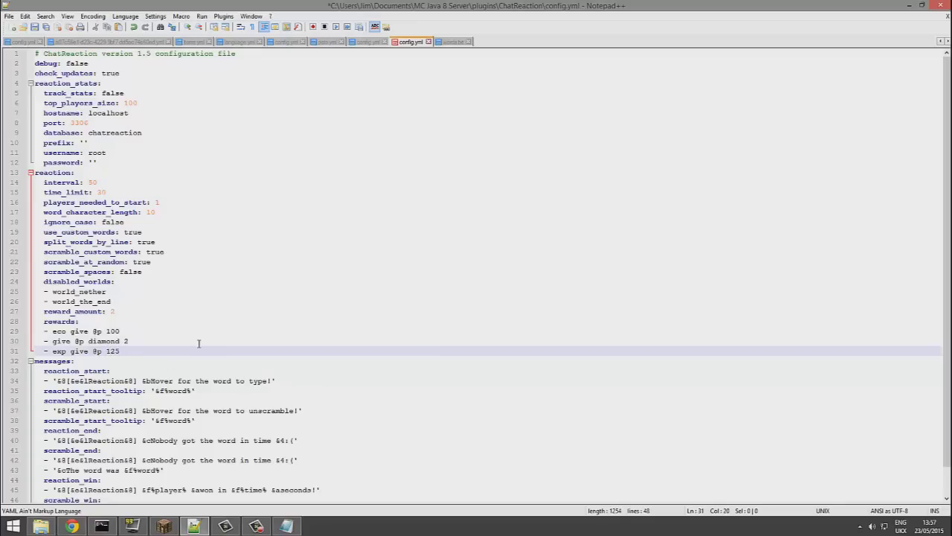
pyautogui.hotkey('ctrl', 's')
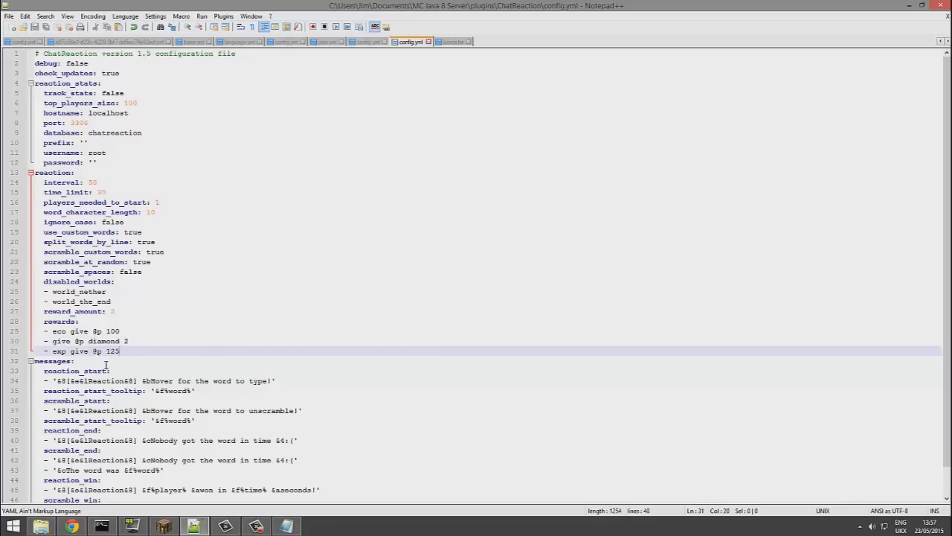
# - Add "- creative" to the disabled_worlds list below world_the_end and save config.yml
pyautogui.click(149, 272)
pyautogui.hotkey('shift', 'Home')
pyautogui.click(136, 292)
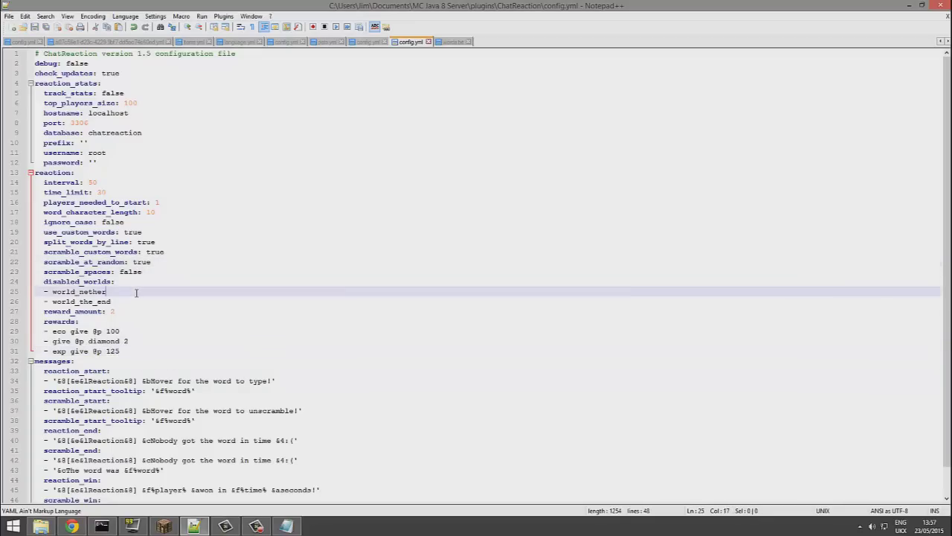
pyautogui.click(134, 299)
pyautogui.press('Return')
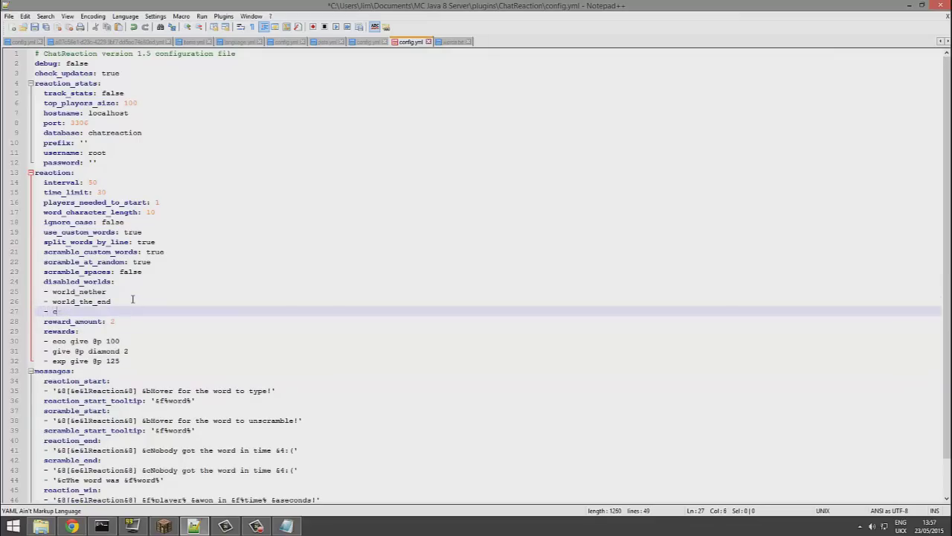
pyautogui.write('- creativ')
pyautogui.write('ve')
pyautogui.moveTo(120, 307); pyautogui.dragTo(137, 284)
pyautogui.click(137, 284)
# - Highlight the custom word and scramble settings from use_custom_words down to scramble_spaces
pyautogui.click(164, 271)
pyautogui.keyDown('shift'); pyautogui.click(35, 241); pyautogui.keyUp('shift')
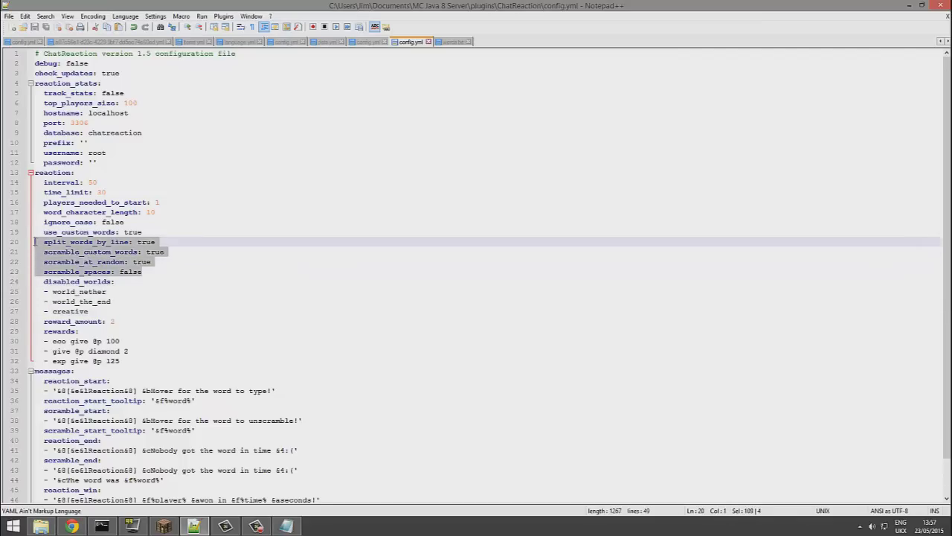
pyautogui.keyDown('shift'); pyautogui.click(35, 232); pyautogui.keyUp('shift')
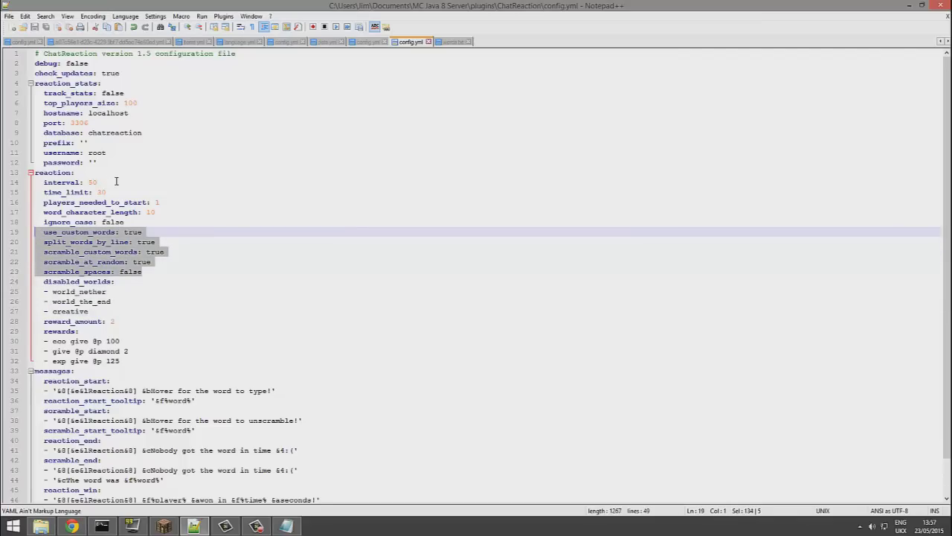
pyautogui.click(174, 253)
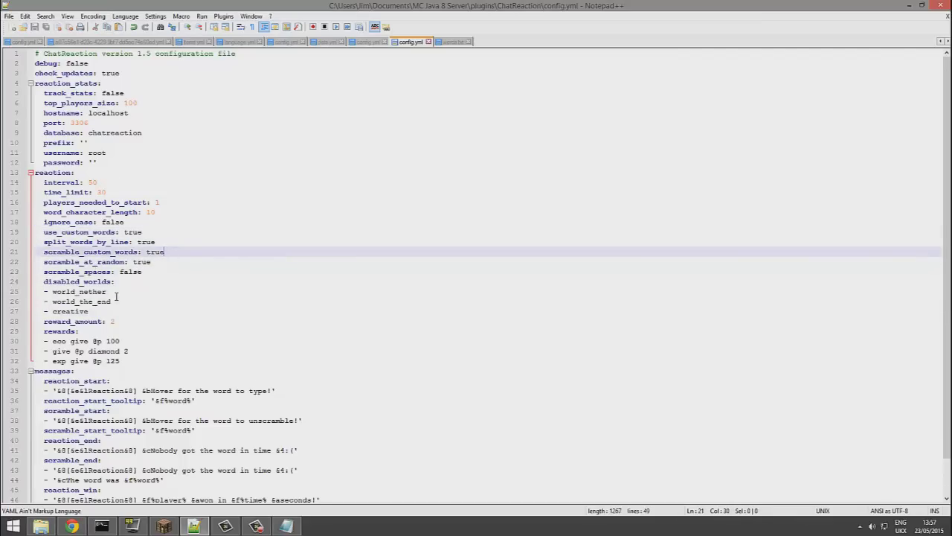
# - Compare the two-word entry "one two" in the words file in Notepad with the scramble_spaces setting in config.yml
pyautogui.click(286, 526)
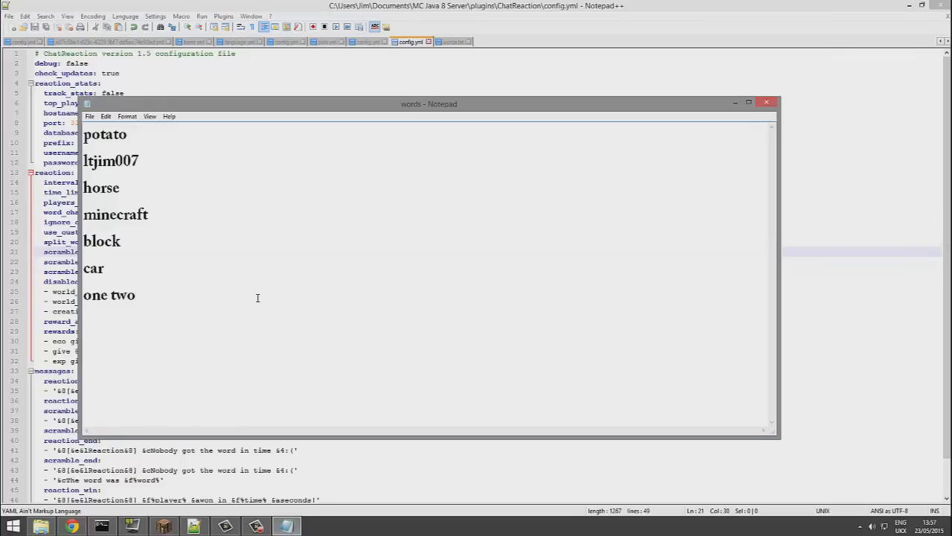
pyautogui.hotkey('shift', 'Left')
pyautogui.hotkey('shift', 'Left')
pyautogui.hotkey('shift', 'Left')
pyautogui.hotkey('shift', 'Left')
pyautogui.press('Left')
pyautogui.press('End')
pyautogui.click(38, 277)
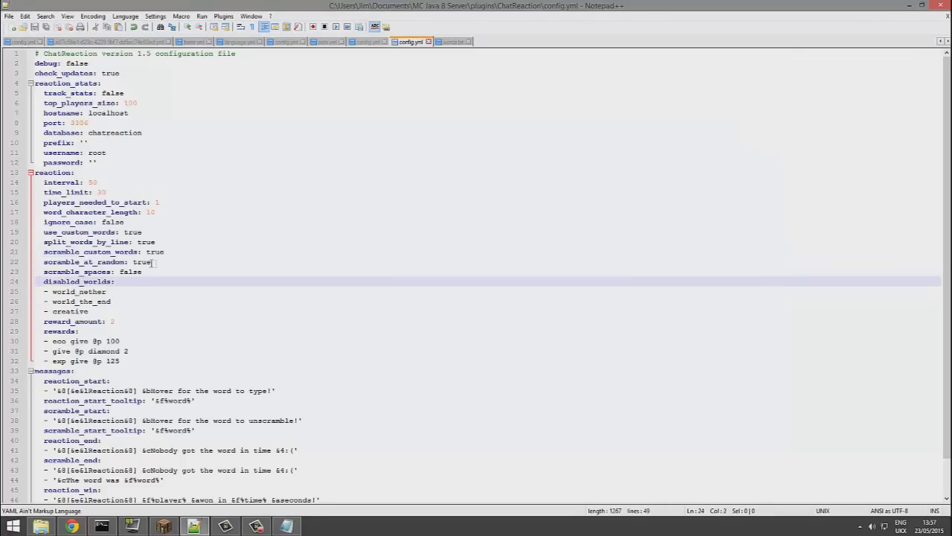
pyautogui.doubleClick(128, 272)
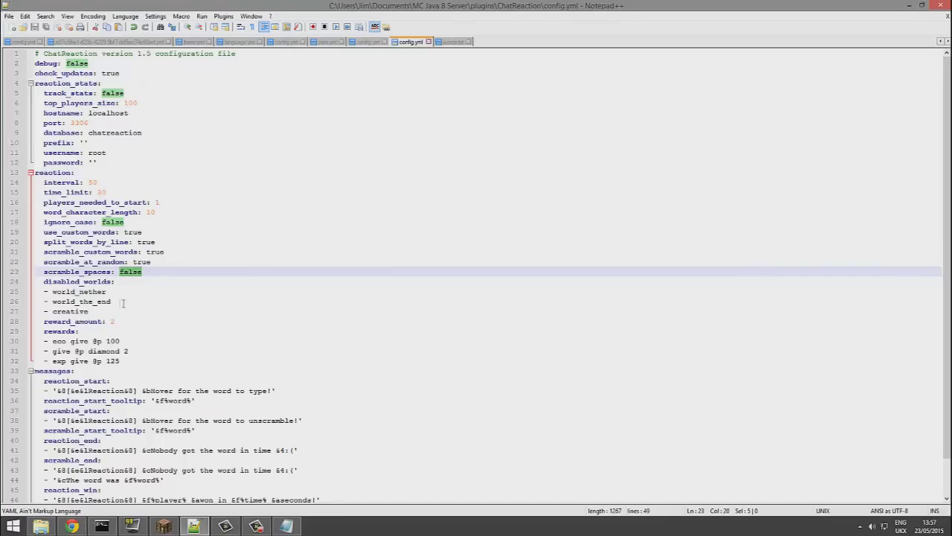
pyautogui.click(286, 526)
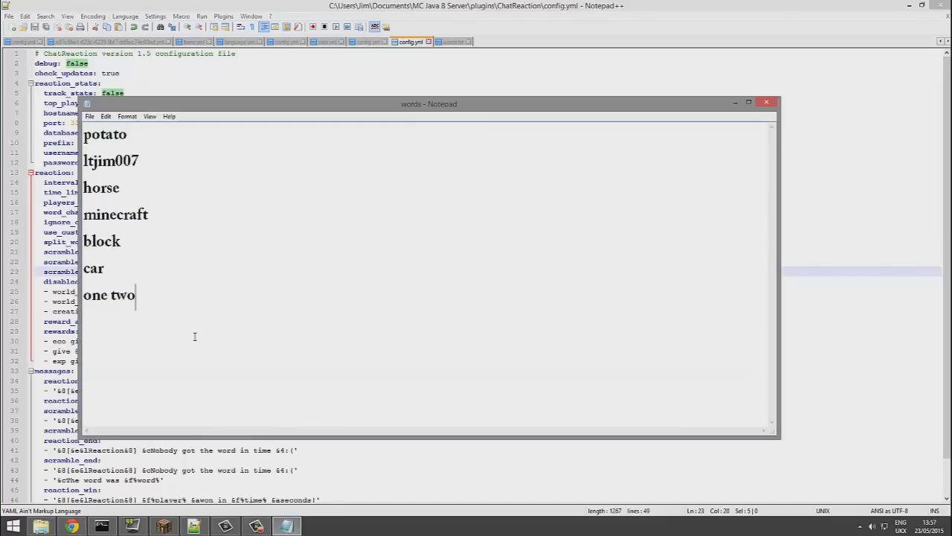
pyautogui.click(66, 300)
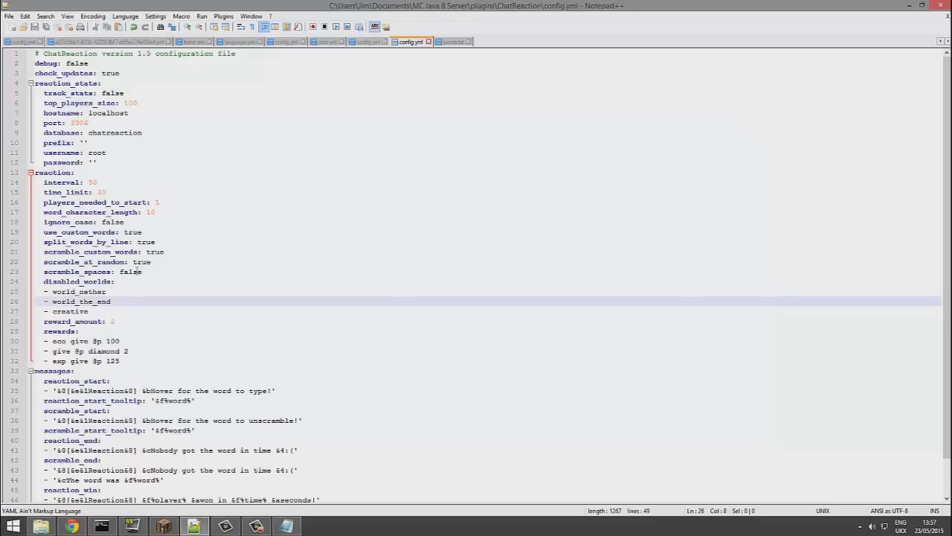
# - Highlight the scramble_at_random and scramble_custom_words settings in config.yml
pyautogui.moveTo(178, 261); pyautogui.dragTo(62, 262)
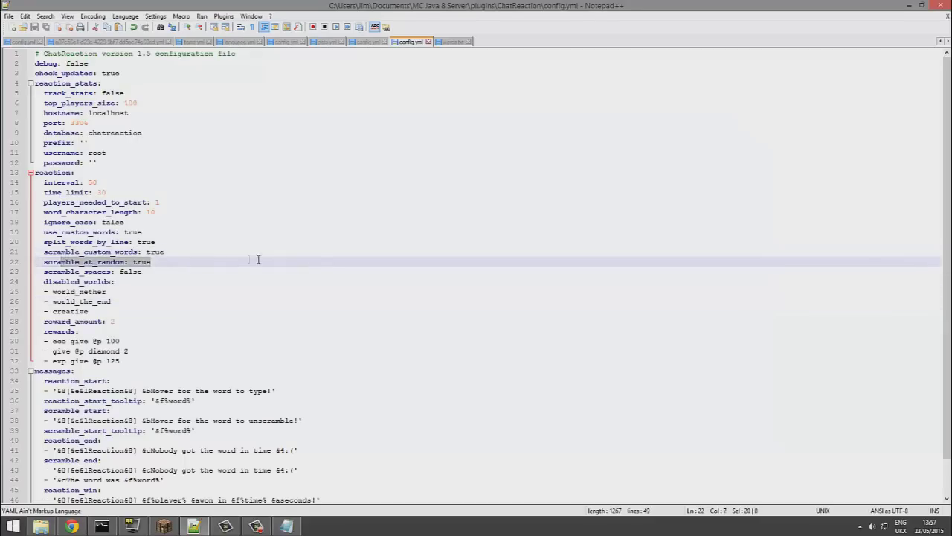
pyautogui.click(167, 251)
pyautogui.moveTo(167, 252); pyautogui.dragTo(51, 251)
pyautogui.click(122, 251)
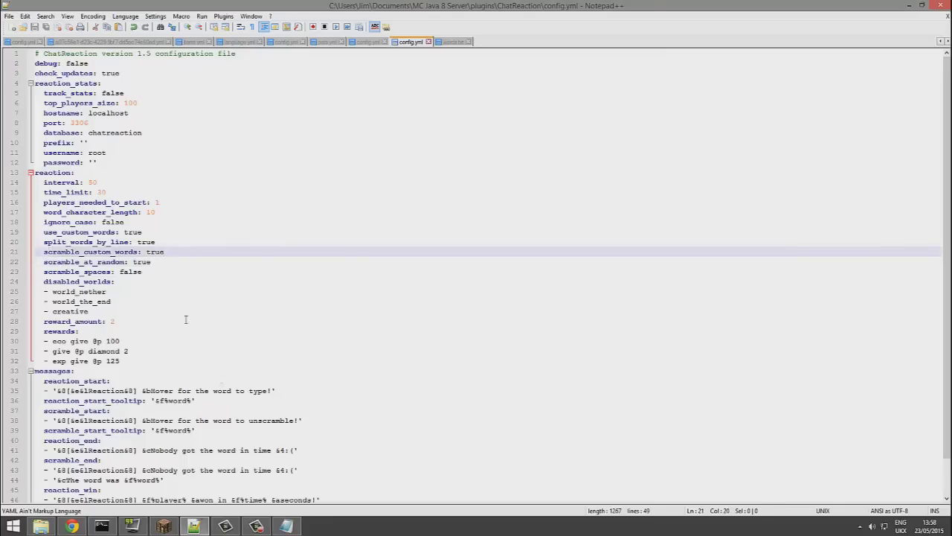
# - Append the words sub, like, comment and etc on separate lines after "one two" in the Notepad words file, save it and close it
pyautogui.click(292, 527)
pyautogui.moveTo(365, 391); pyautogui.dragTo(304, 127)
pyautogui.click(325, 86)
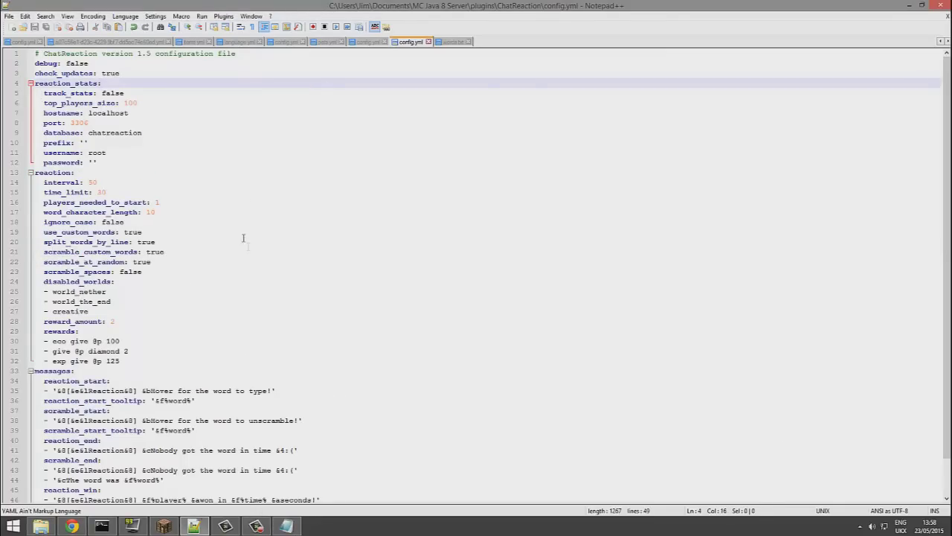
pyautogui.hotkey('alt', 'Tab')
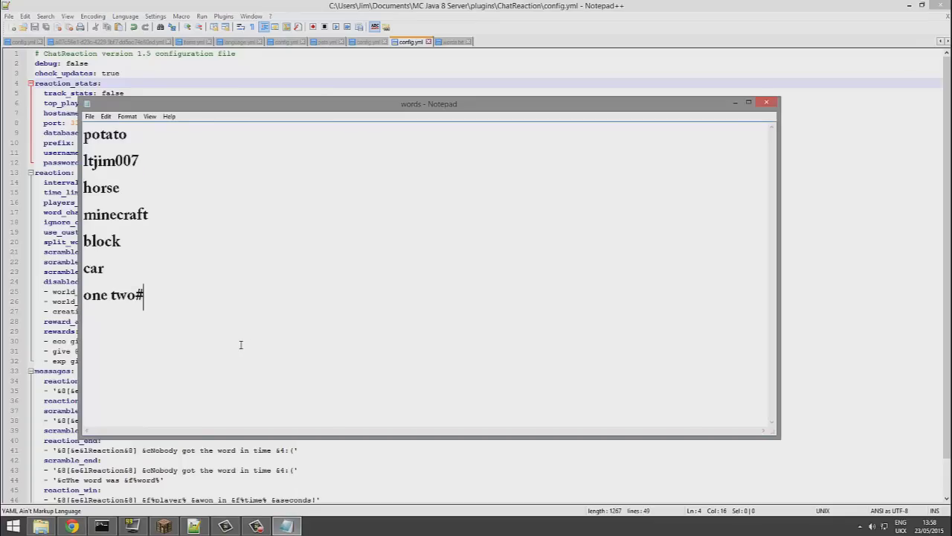
pyautogui.press('Return')
pyautogui.write('sub')
pyautogui.press('Return')
pyautogui.write('like')
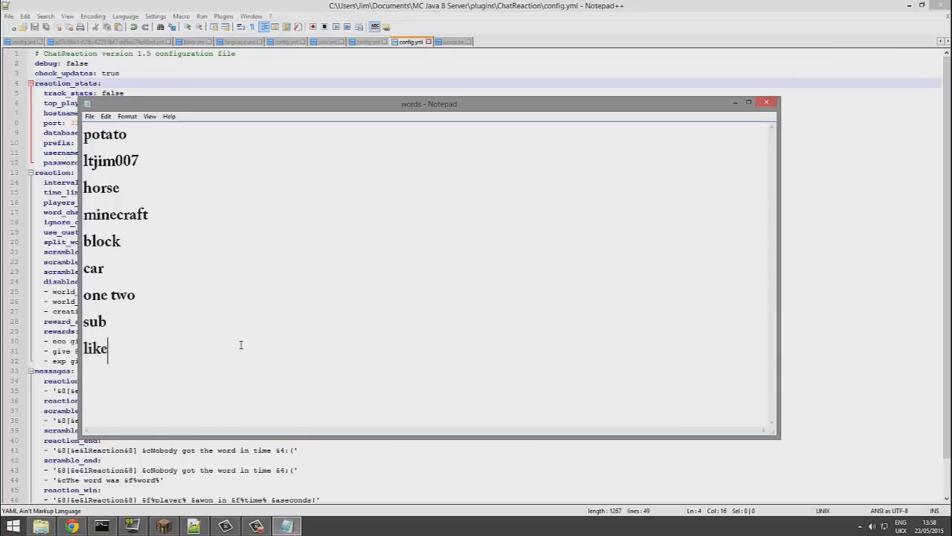
pyautogui.press('Return')
pyautogui.write('comment')
pyautogui.press('Return')
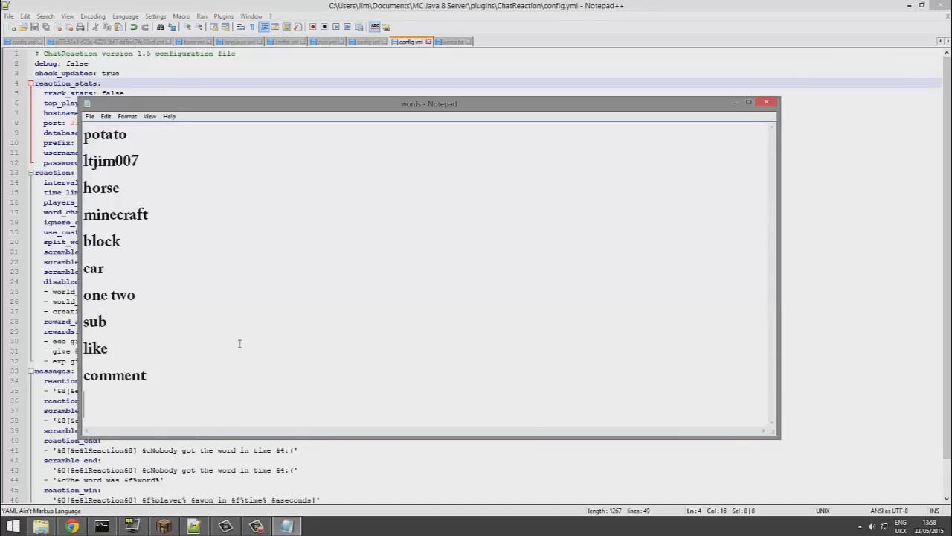
pyautogui.write('etc')
pyautogui.click(767, 102)
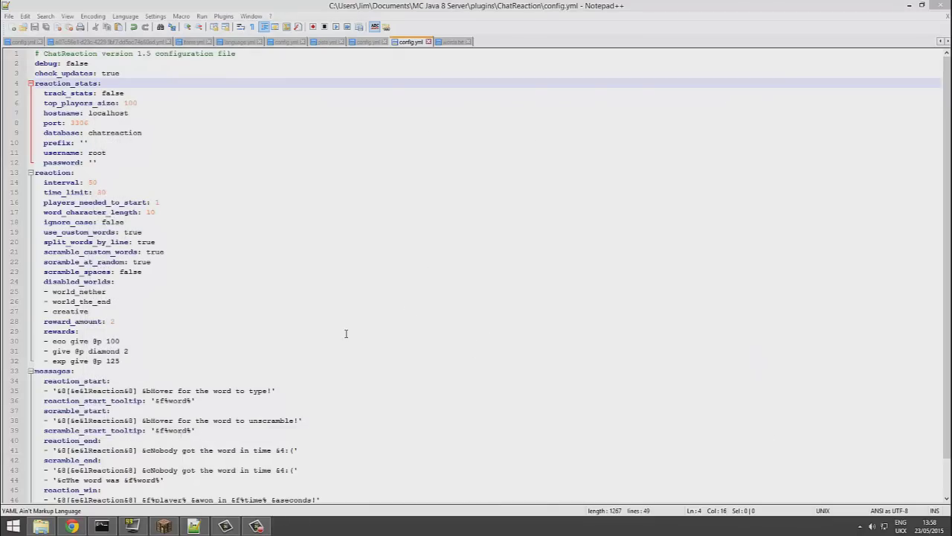
# - Show the ChatReaction plugin folder in File Explorer and select its config and words files
pyautogui.click(41, 526)
pyautogui.hotkey('ctrl', 'a')
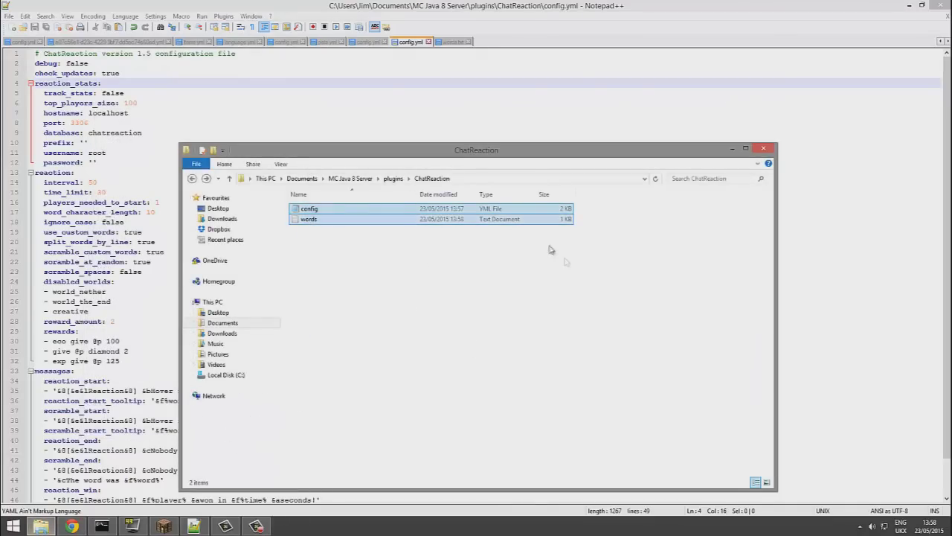
pyautogui.moveTo(626, 355); pyautogui.dragTo(327, 219)
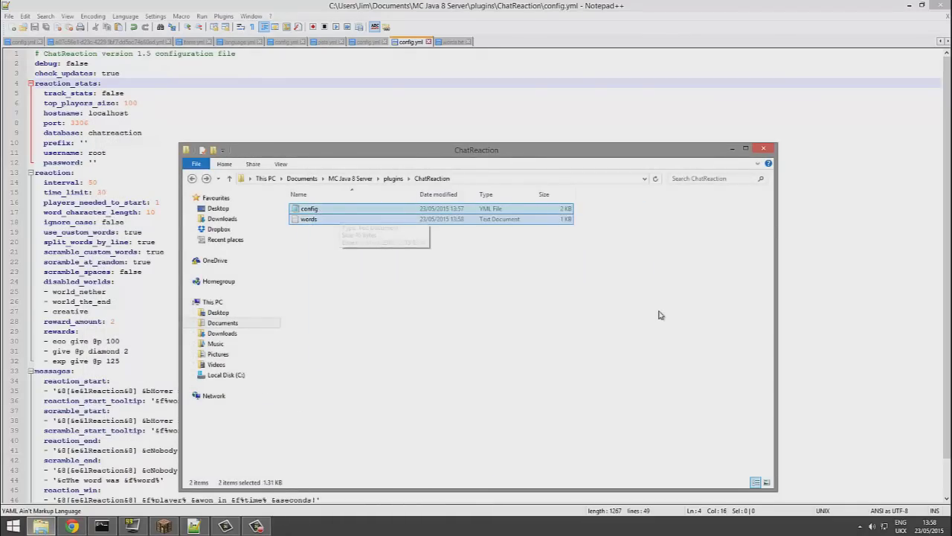
pyautogui.moveTo(660, 310); pyautogui.dragTo(439, 235)
# - Reload the modified words.txt in Notepad++ and return to ChatReaction's config.yml
pyautogui.click(119, 222)
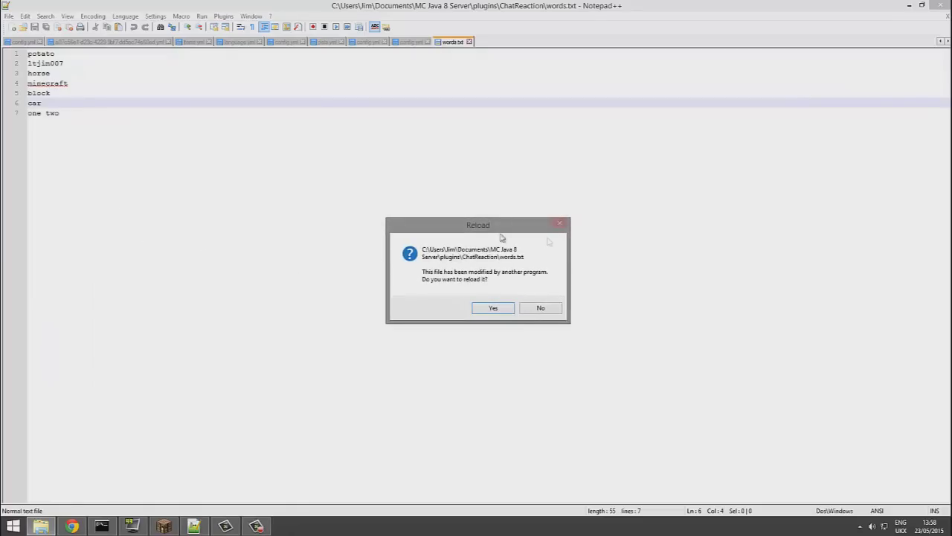
pyautogui.click(509, 311)
pyautogui.click(408, 42)
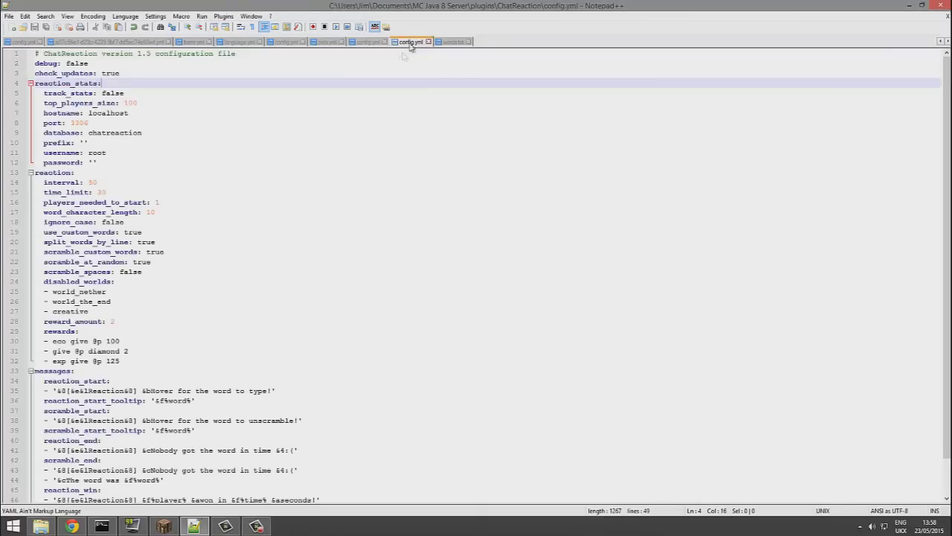
# - Highlight the ignore_case value and the players_needed_to_start setting in config.yml
pyautogui.moveTo(133, 224); pyautogui.dragTo(101, 222)
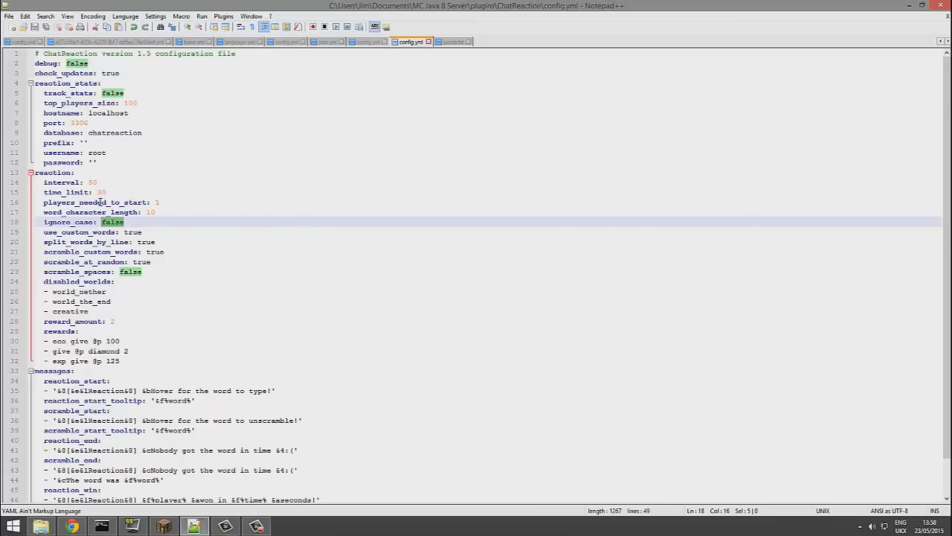
pyautogui.moveTo(162, 202); pyautogui.dragTo(28, 205)
pyautogui.click(162, 204)
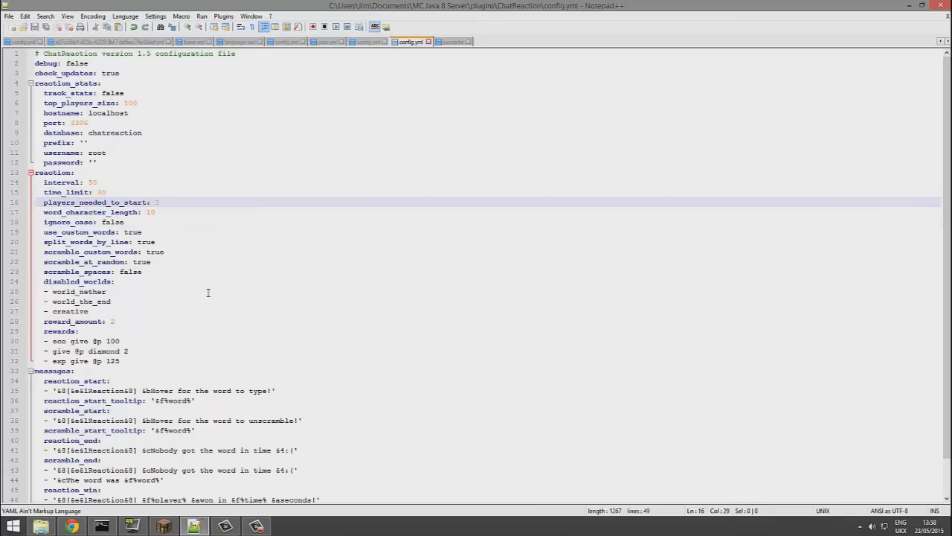
# - Switch to Minecraft, reveal the scrambled word in the latest Reaction message and answer it with "car" in chat
pyautogui.click(164, 526)
pyautogui.moveTo(216, 487)
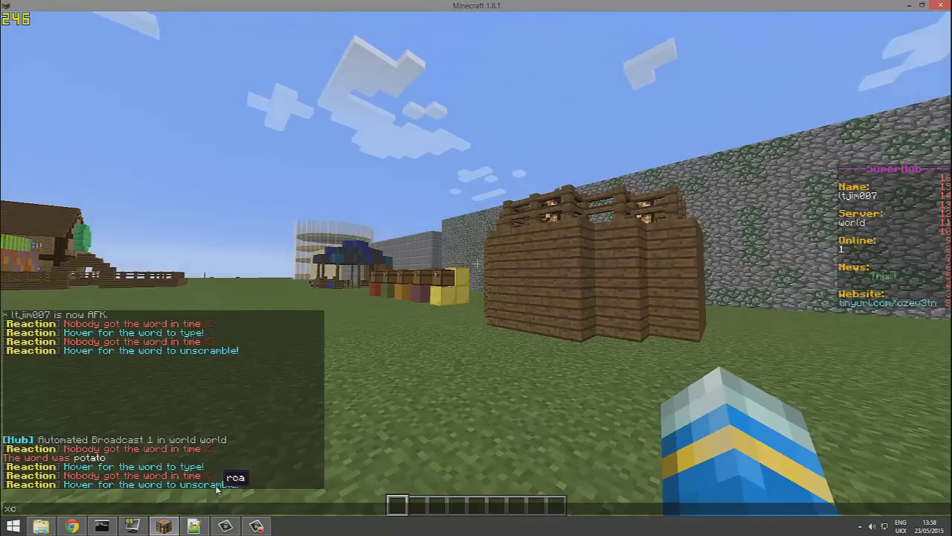
pyautogui.write('car')
pyautogui.press('Return')
# - Reload the ChatReaction plugin by running /reaction reload in the Minecraft chat
pyautogui.press('/')
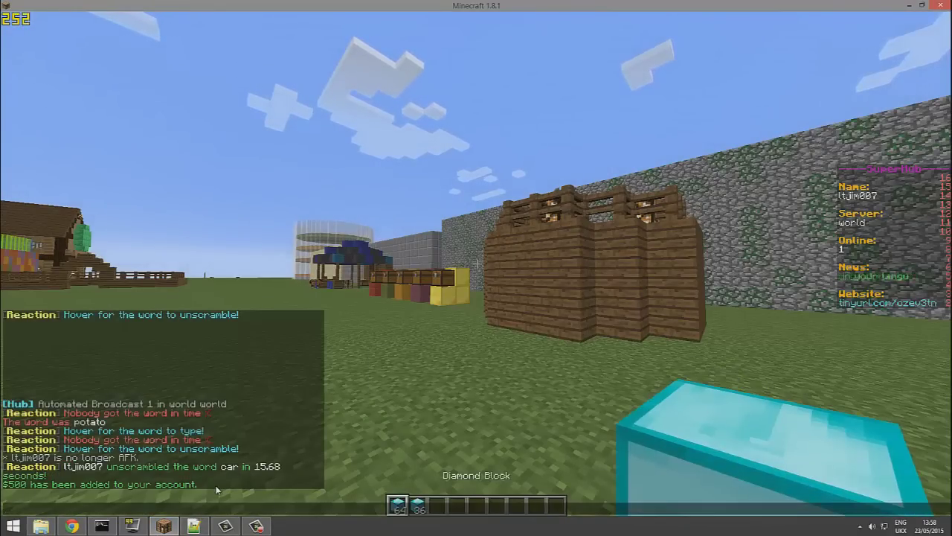
pyautogui.hotkey('alt', 'Tab')
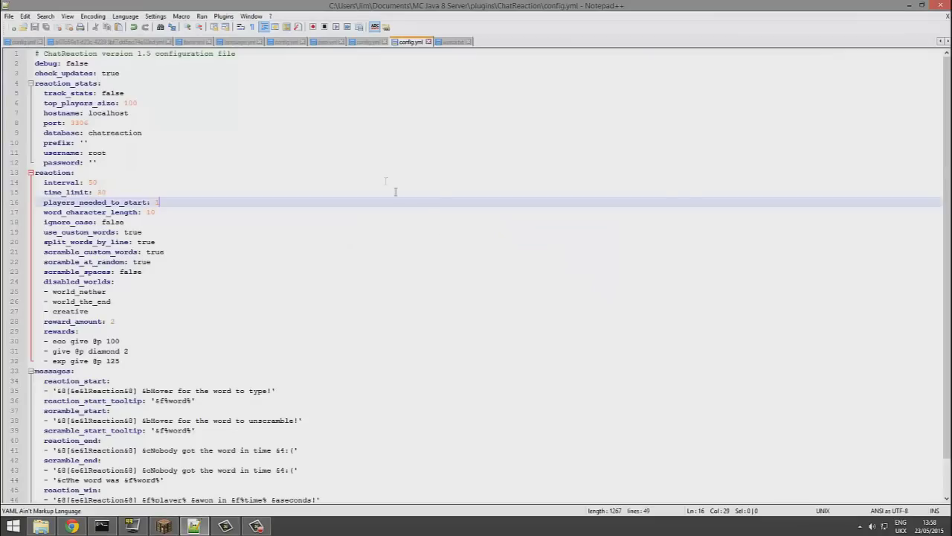
pyautogui.hotkey('alt', 'Tab')
pyautogui.write('r')
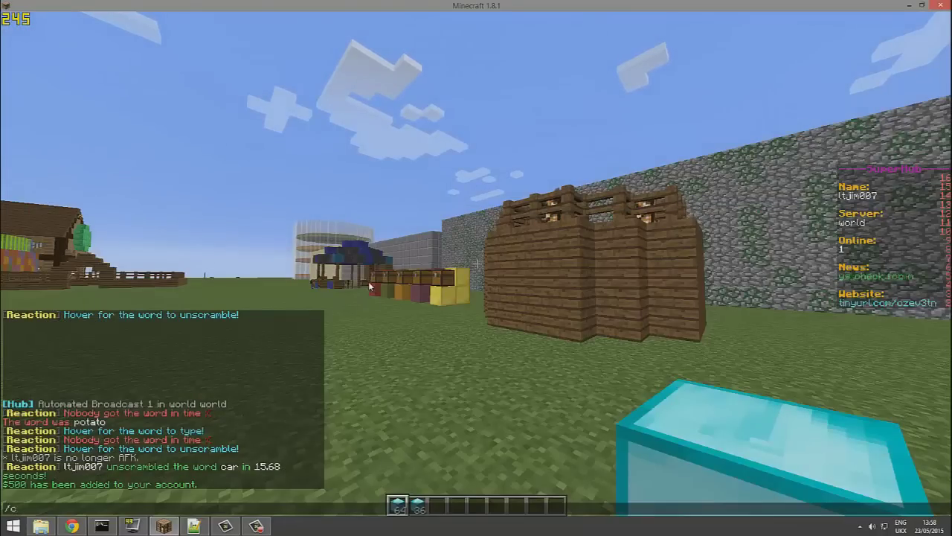
pyautogui.write('eati')
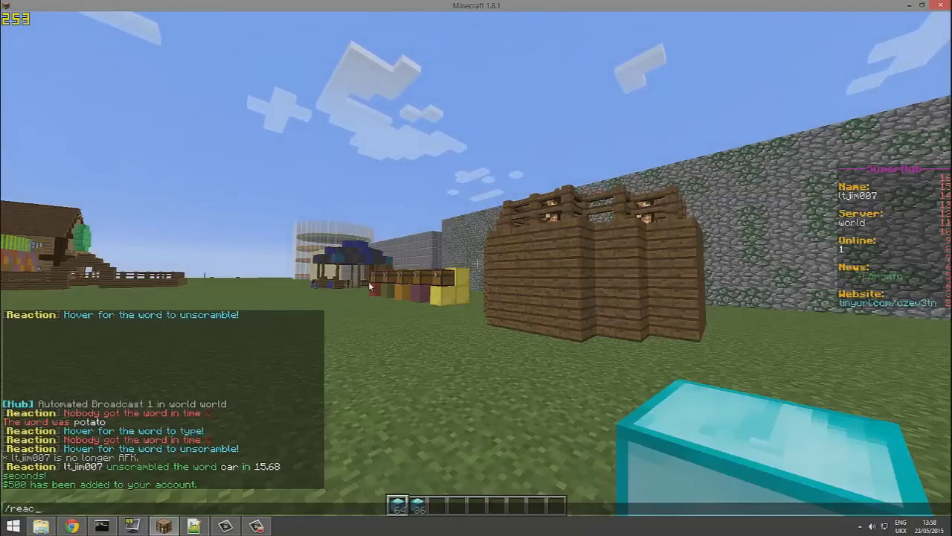
pyautogui.write('on reload')
pyautogui.press('Return')
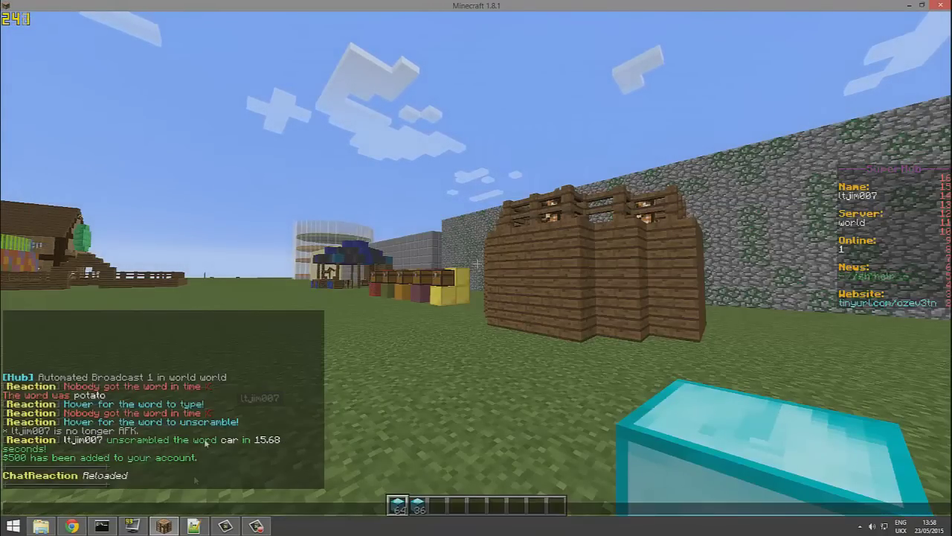
# - Switch to Notepad++, keep config.yml open without reloading it, and highlight the scramble messages and the rewards settings
pyautogui.hotkey('alt', 'Tab')
pyautogui.click(533, 306)
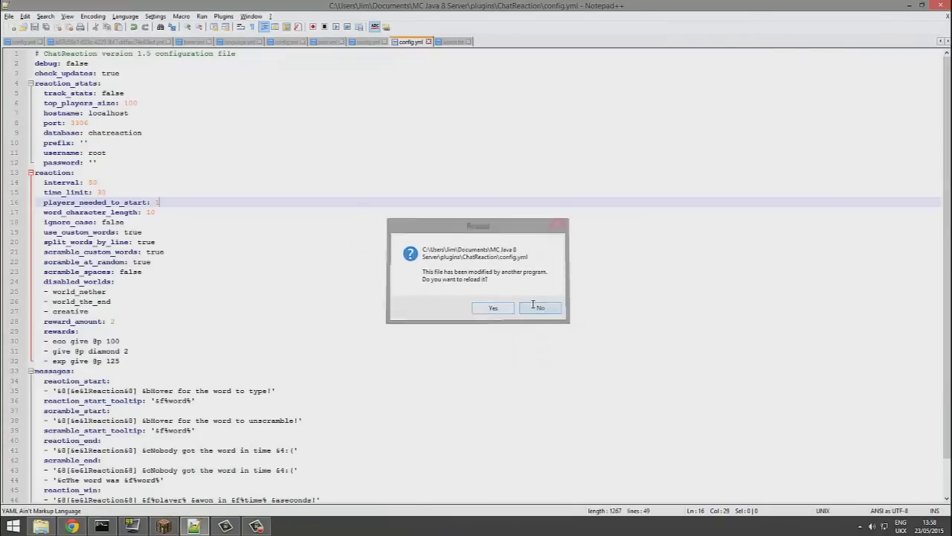
pyautogui.scroll(-2, 338, 268)
pyautogui.moveTo(298, 430); pyautogui.dragTo(34, 370)
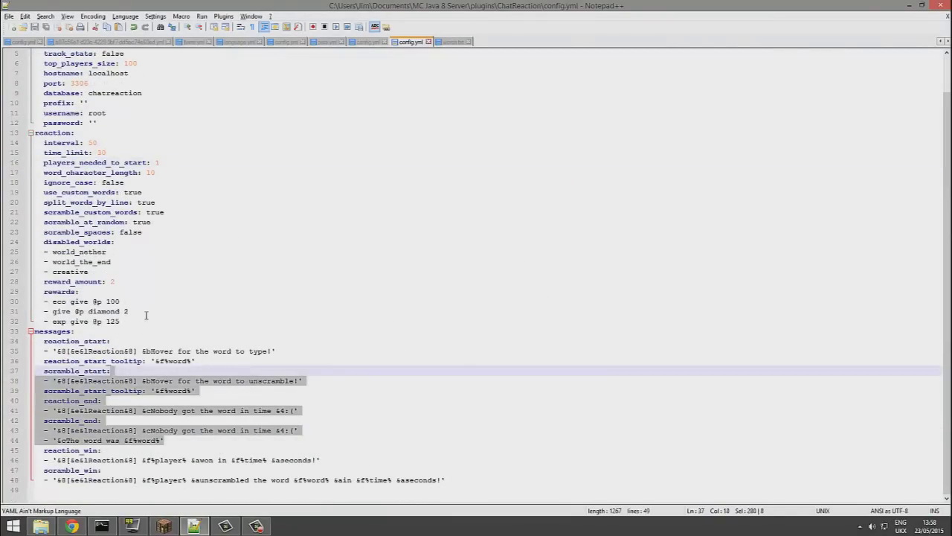
pyautogui.moveTo(128, 311); pyautogui.dragTo(34, 271)
pyautogui.click(210, 321)
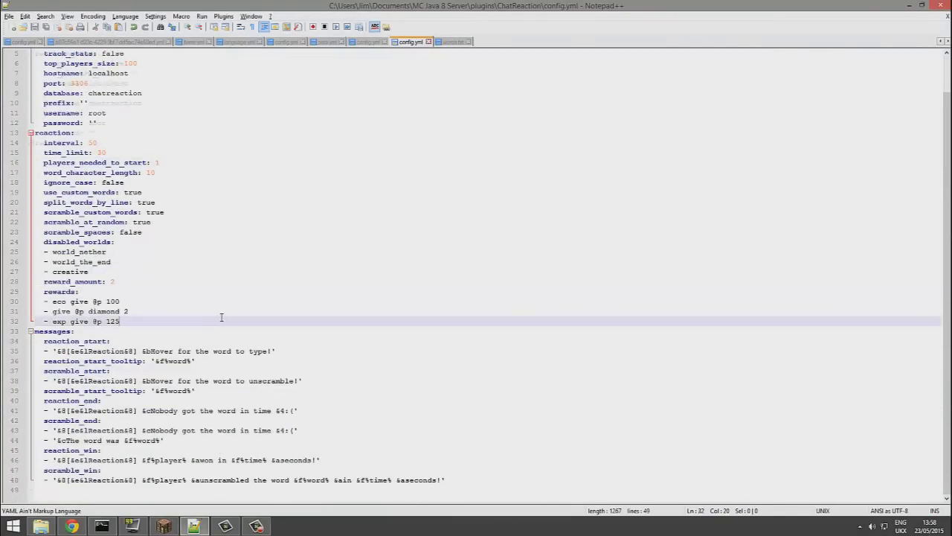
# - Point out the time_limit and interval values in the reaction section of config.yml
pyautogui.scroll(2, 210, 294)
pyautogui.click(127, 191)
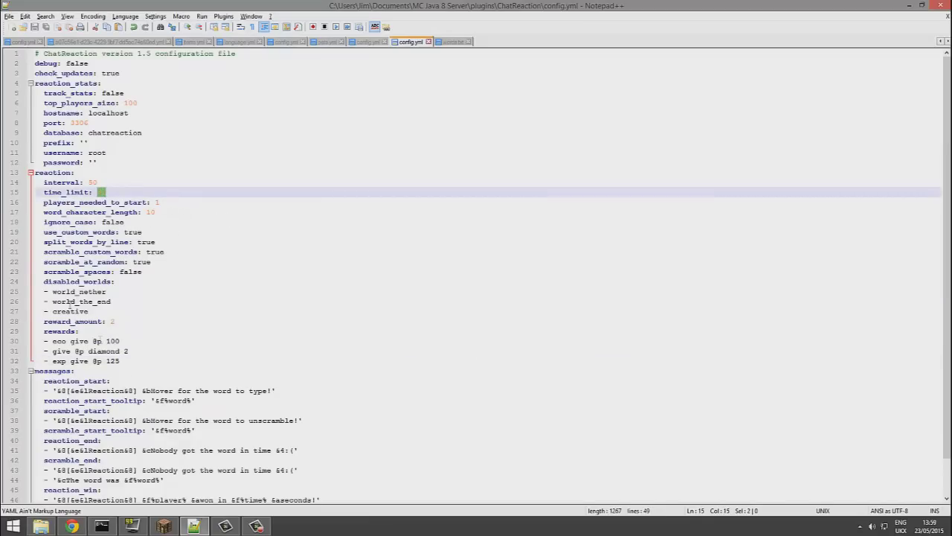
pyautogui.click(164, 526)
pyautogui.click(194, 526)
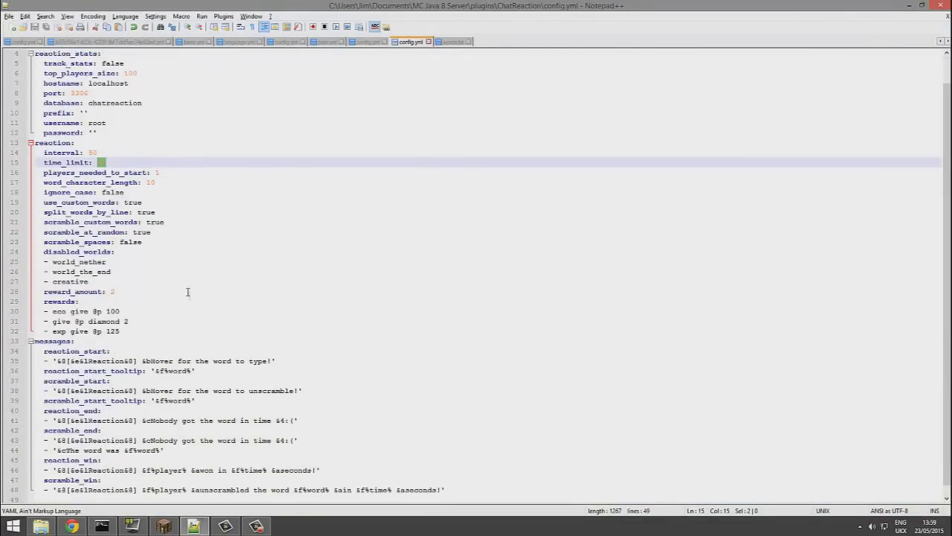
pyautogui.click(93, 182)
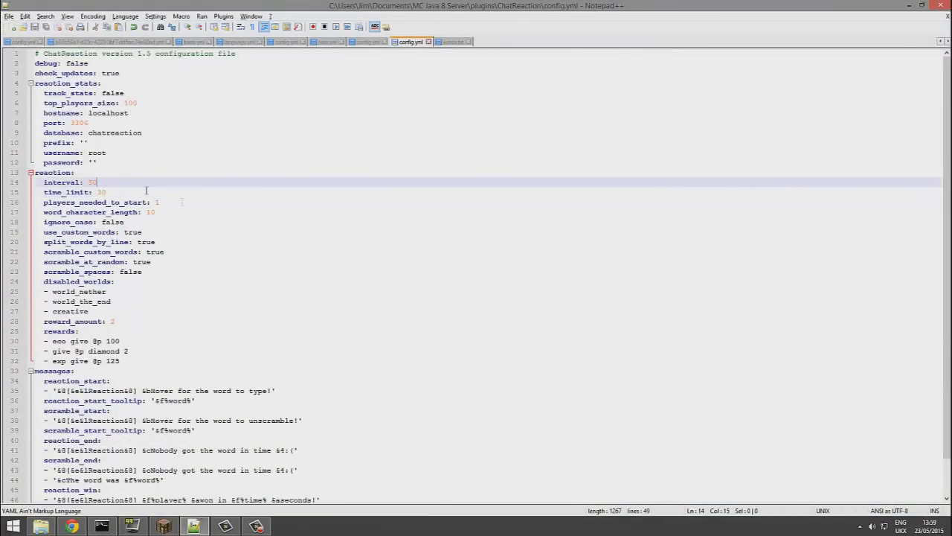
# - Switch to Minecraft, check the chat for a new Reaction message, and return to config.yml in Notepad++
pyautogui.click(164, 526)
pyautogui.press('Escape')
pyautogui.press('t')
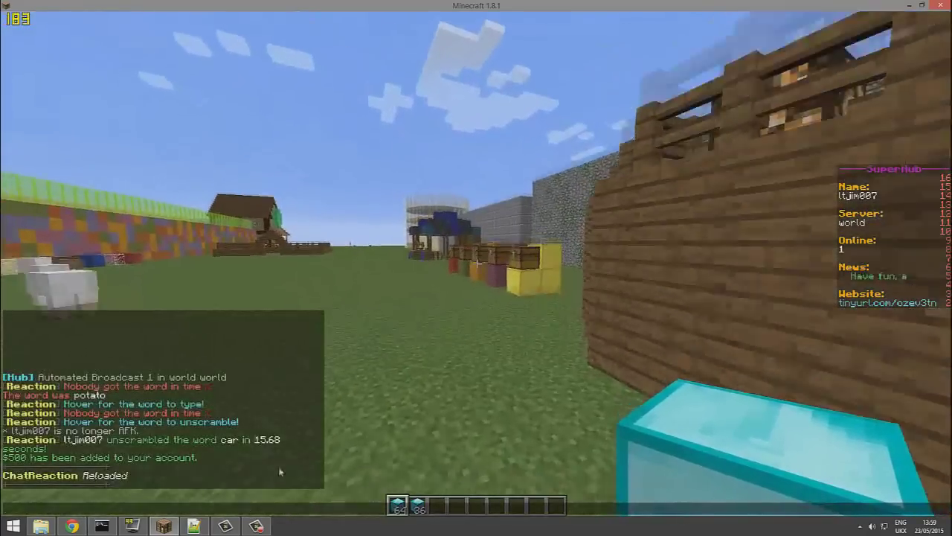
pyautogui.press('Escape')
pyautogui.hotkey('alt', 'Tab')
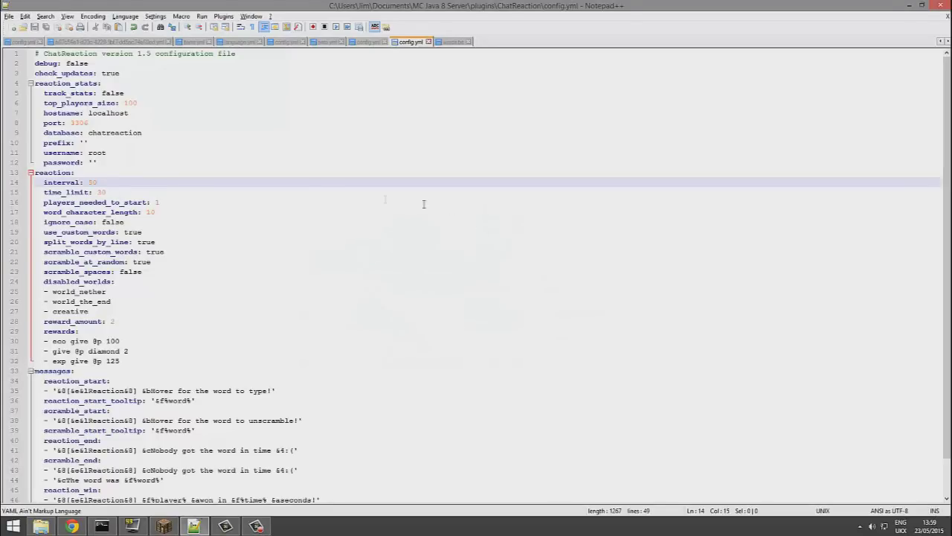
# - Highlight the database connection settings and the track_stats value under reaction_stats in config.yml
pyautogui.moveTo(169, 153); pyautogui.dragTo(51, 116)
pyautogui.click(126, 135)
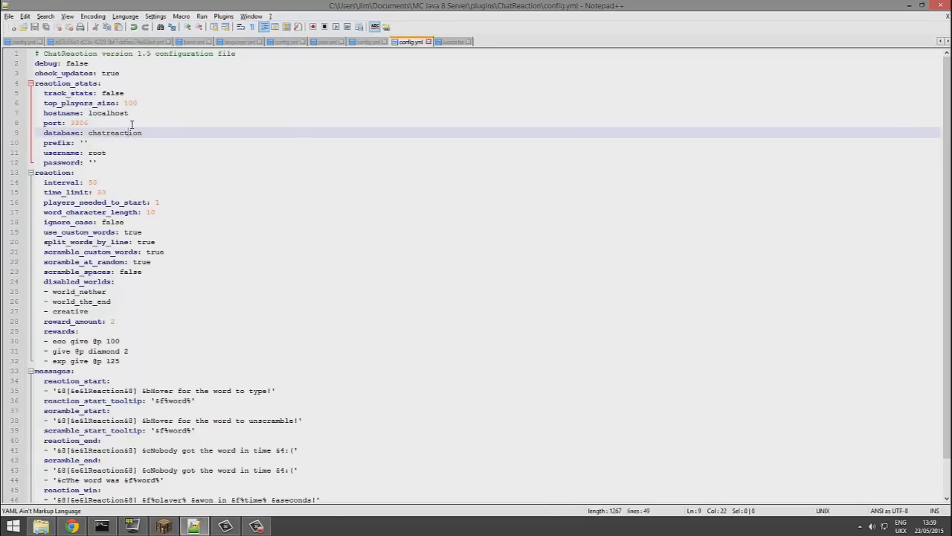
pyautogui.moveTo(190, 95); pyautogui.dragTo(102, 95)
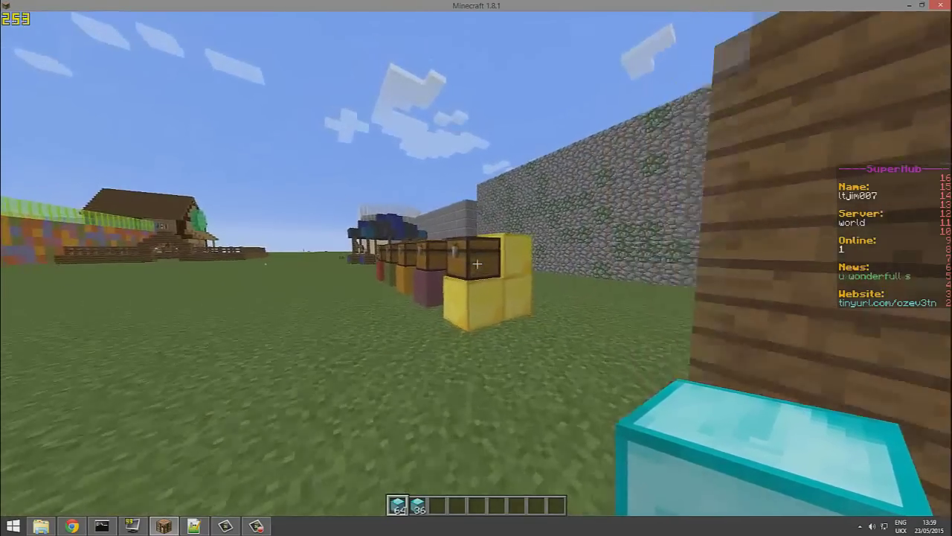
# - Move around the Minecraft hub world, check the chat for a new Reaction message, and cycle through the camera perspectives
pyautogui.press('w')
pyautogui.press('t')
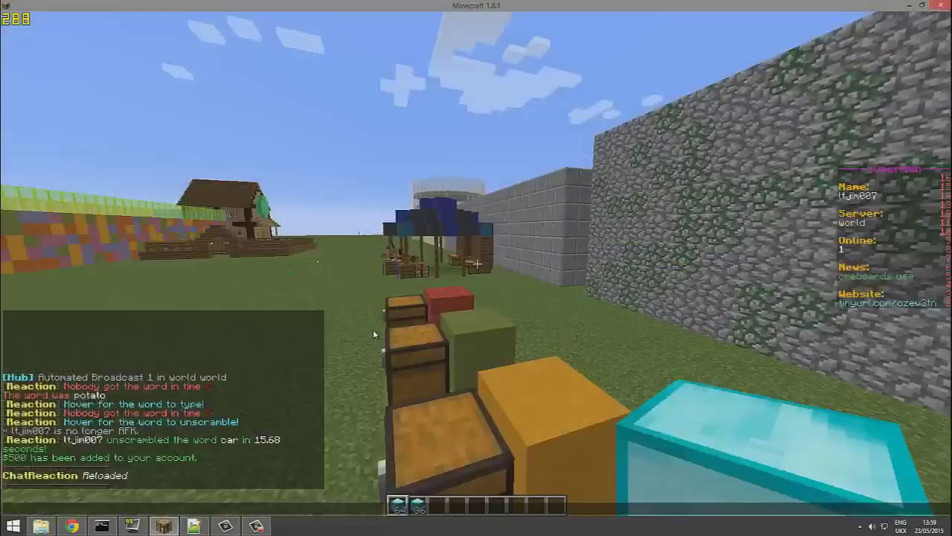
pyautogui.press('Escape')
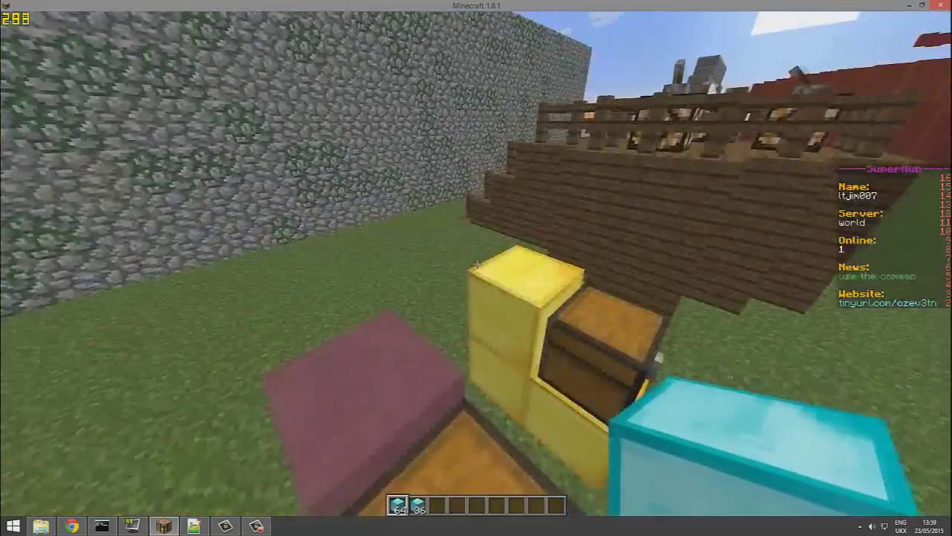
pyautogui.press('w')
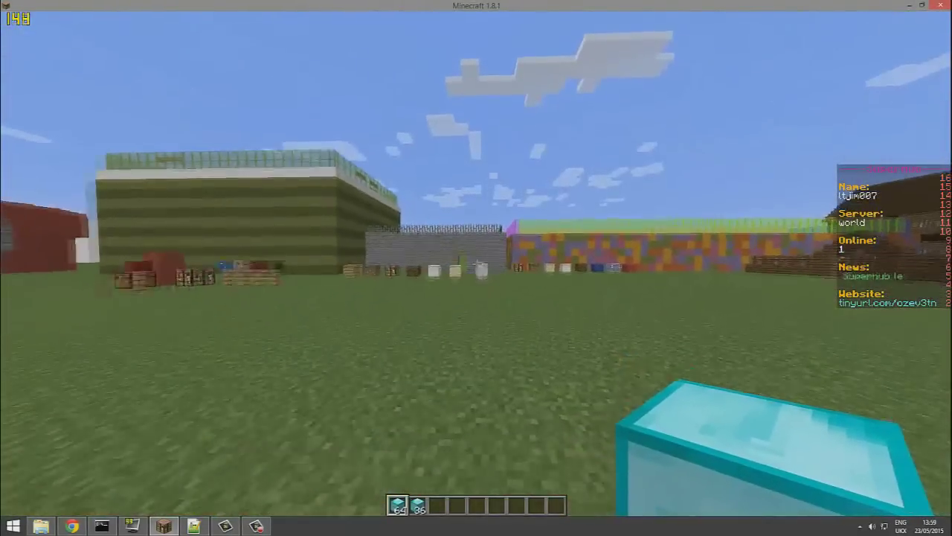
pyautogui.press('F5')
pyautogui.press('F5')
pyautogui.press('F5')
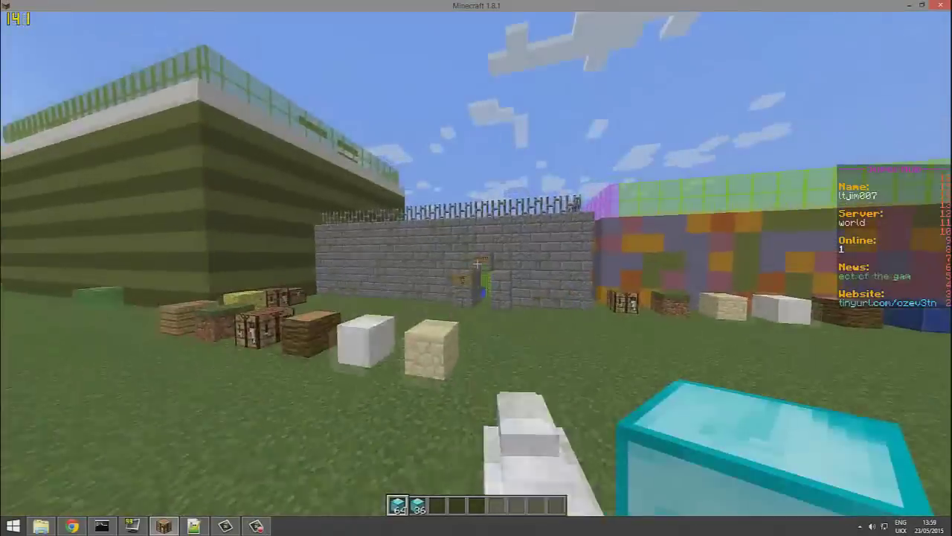
pyautogui.press('w')
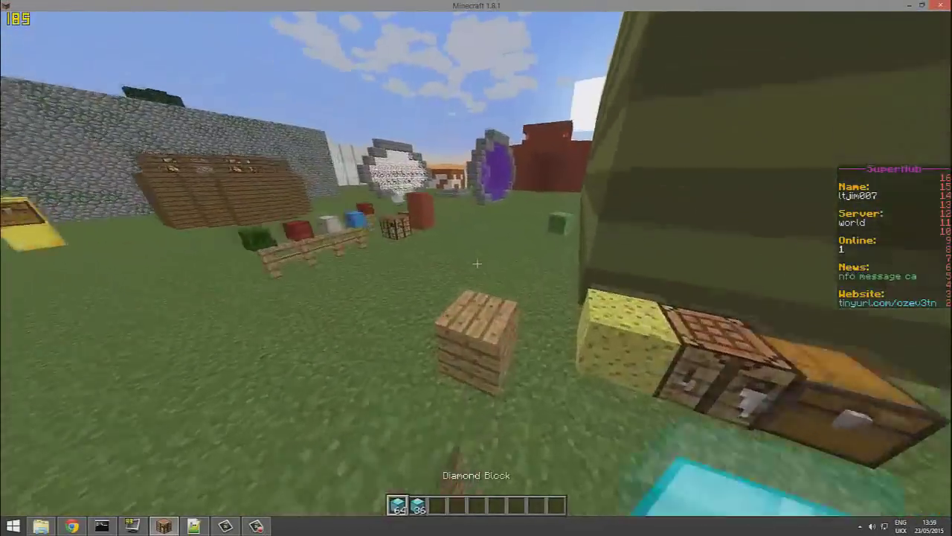
# - Clear the two stacks of diamond blocks from the hotbar in the creative inventory and return to config.yml in Notepad++
pyautogui.press('e')
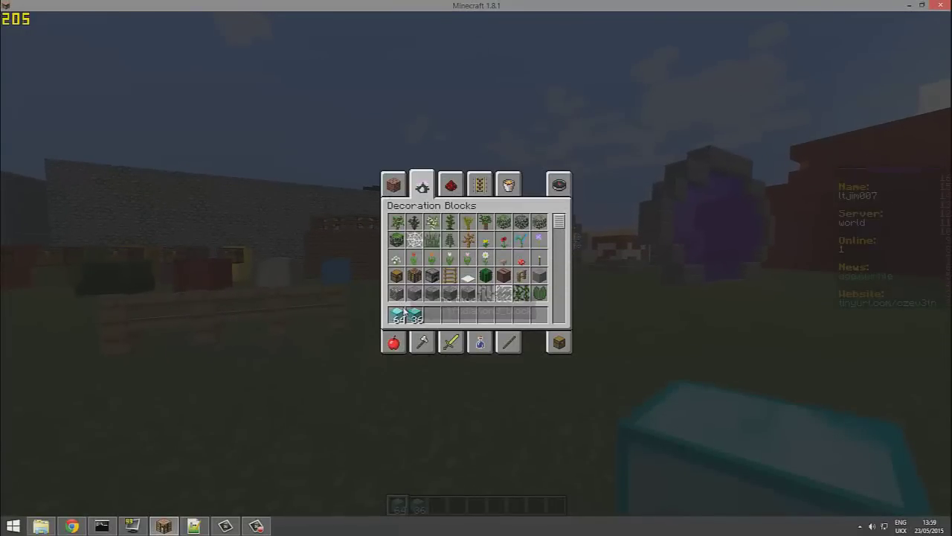
pyautogui.press('e')
pyautogui.press('w')
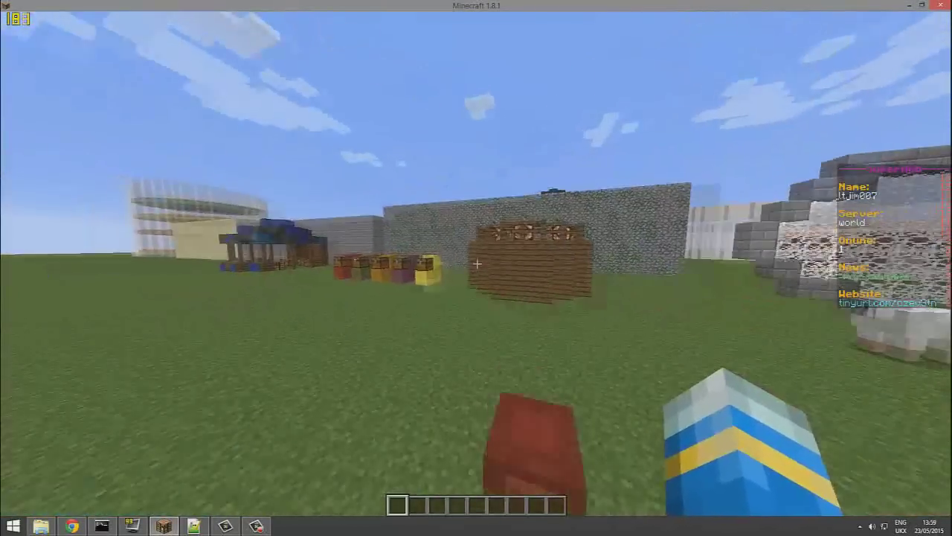
pyautogui.hotkey('alt', 'Tab')
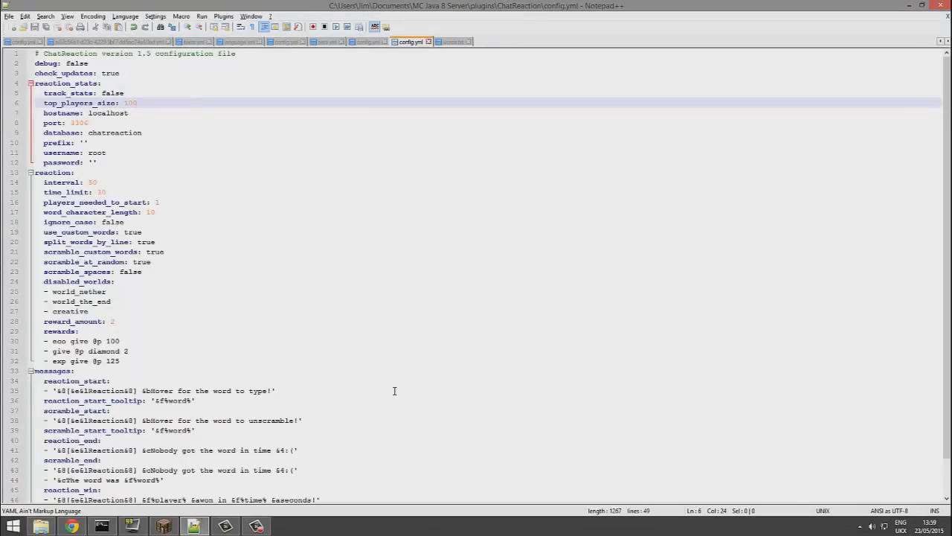